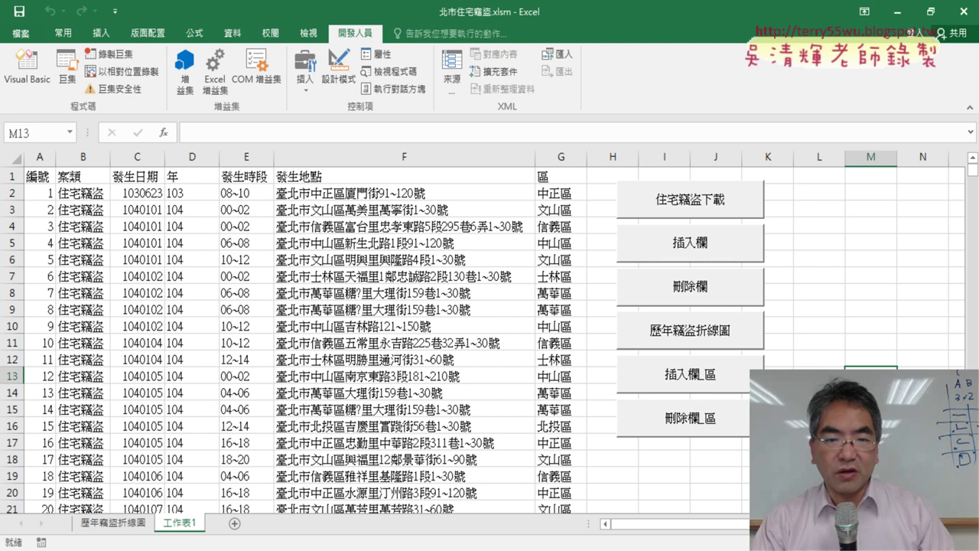
- Select the 區 district column G and the 年 column D, then clear the selection
left_click(566, 157)
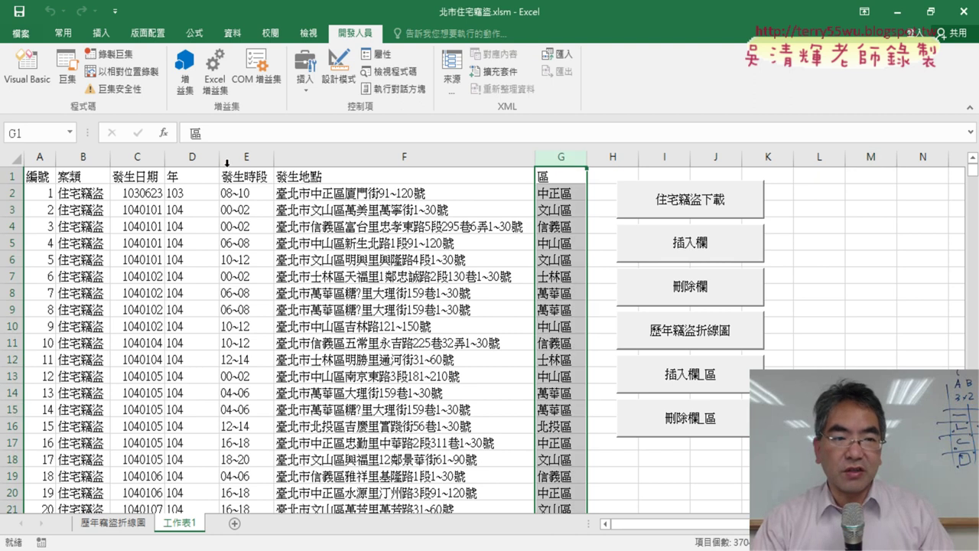
left_click(193, 157)
left_click(561, 157)
left_click(870, 443)
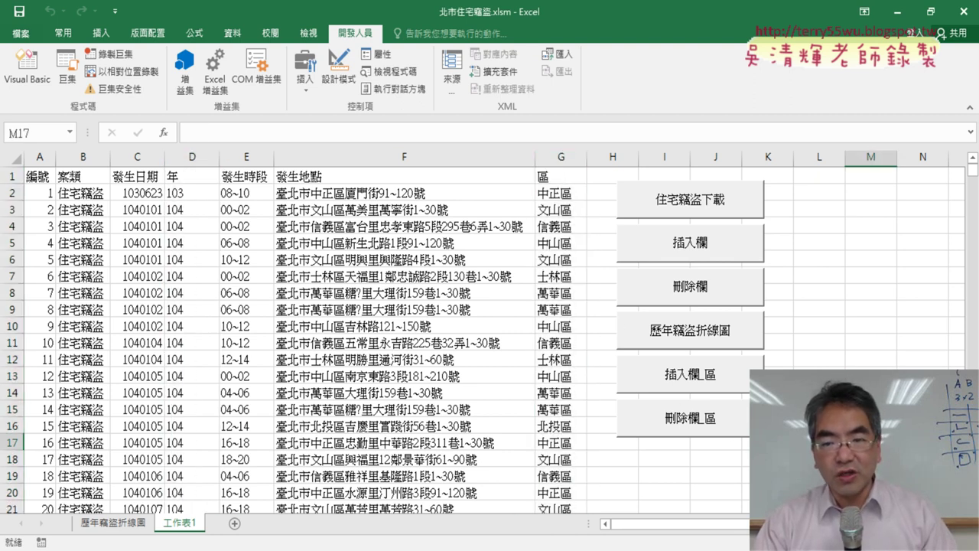
- Run the 刪除欄_區 and 插入欄_區 macros twice, restoring the district names in column G
left_click(707, 417)
left_click(705, 380)
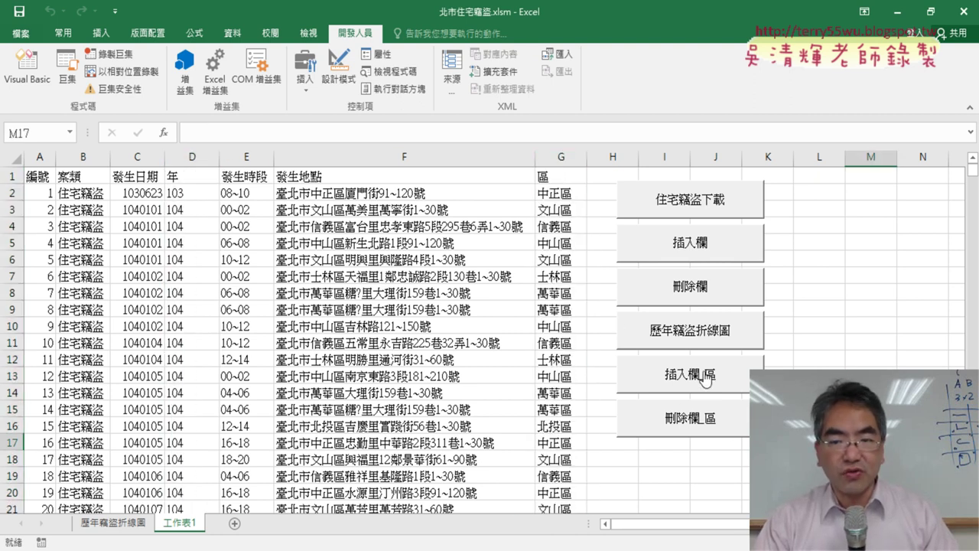
left_click(706, 421)
left_click(708, 380)
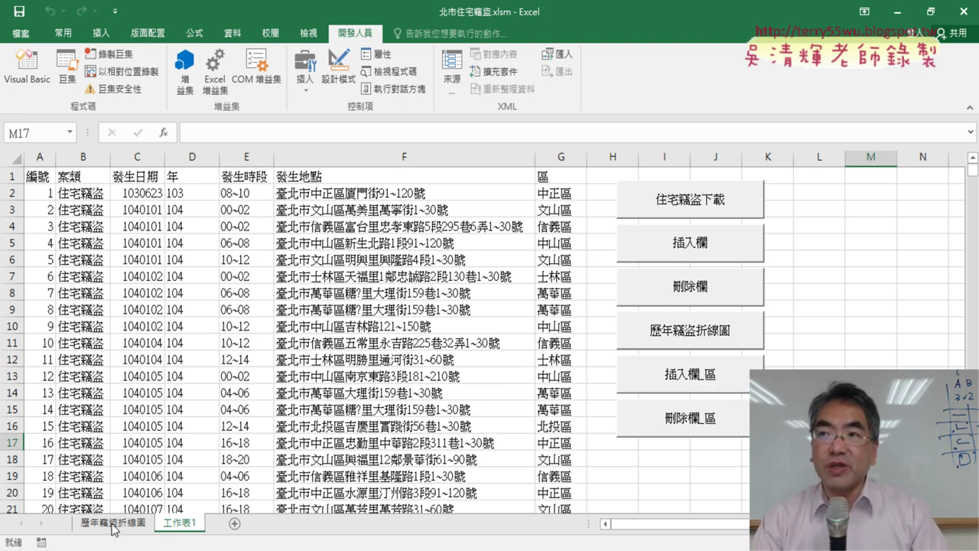
left_click(263, 413)
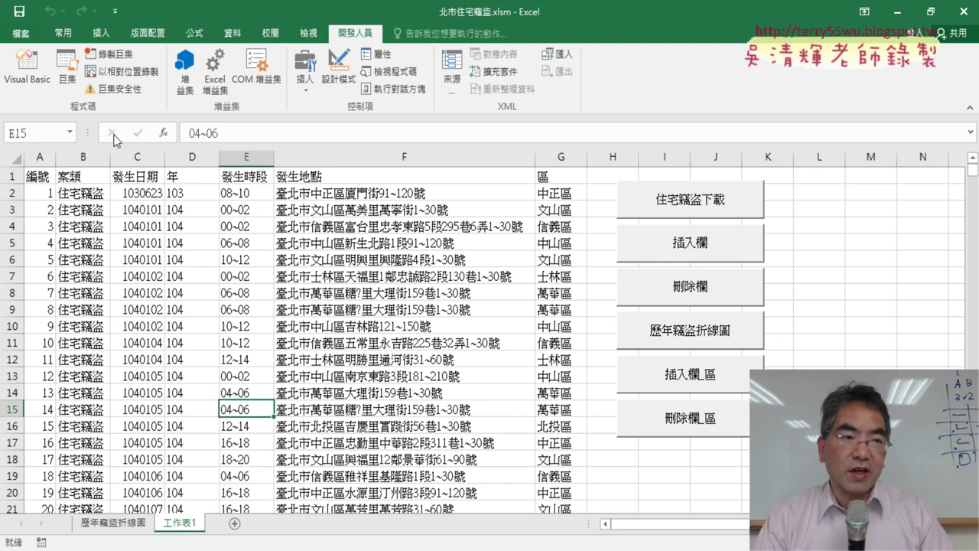
left_click(107, 33)
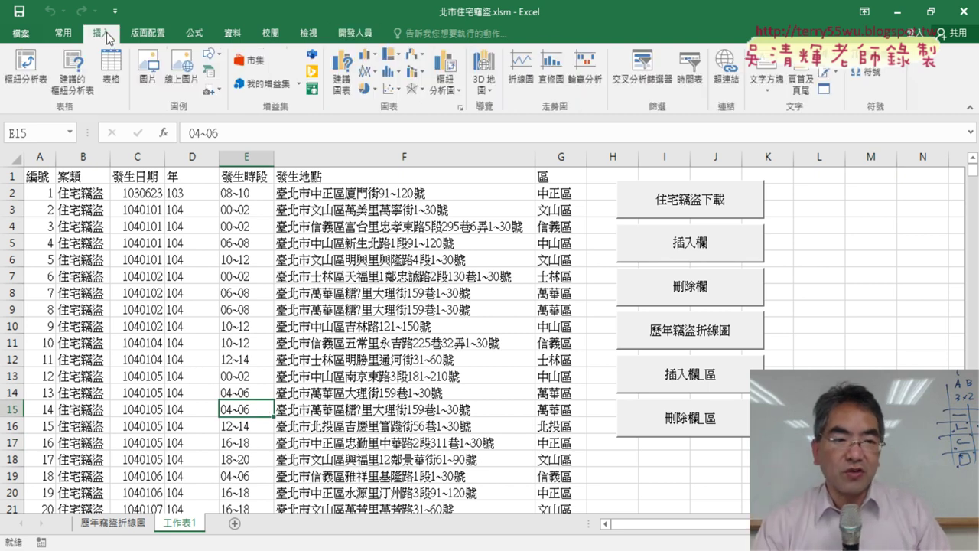
- Create an empty PivotTable from range A1:G3704 on the new sheet 工作表4
left_click(31, 86)
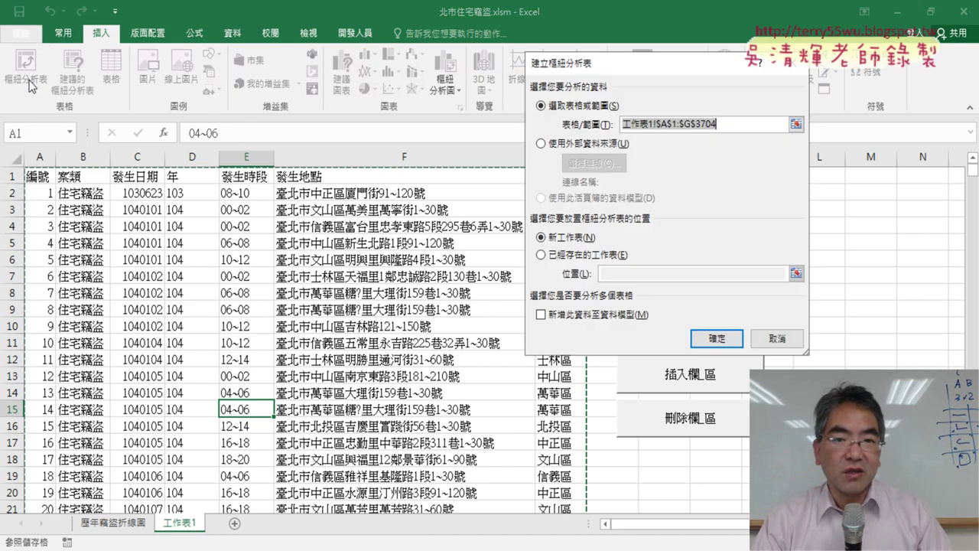
left_click(717, 339)
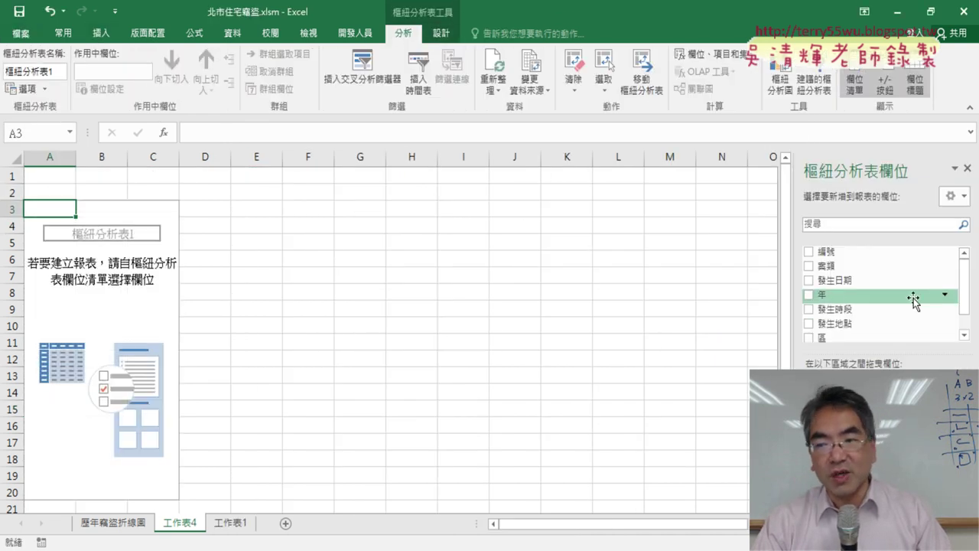
scroll(857, 306, "down", 2)
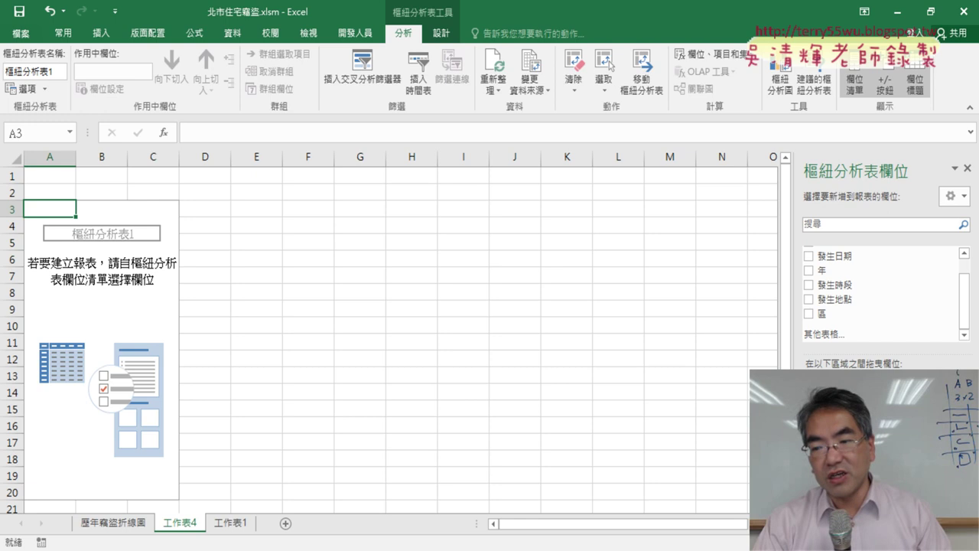
- Put the 區 field in Values and Rows to count burglaries per district, totalling 3703
left_click_drag(880, 459, 918, 490)
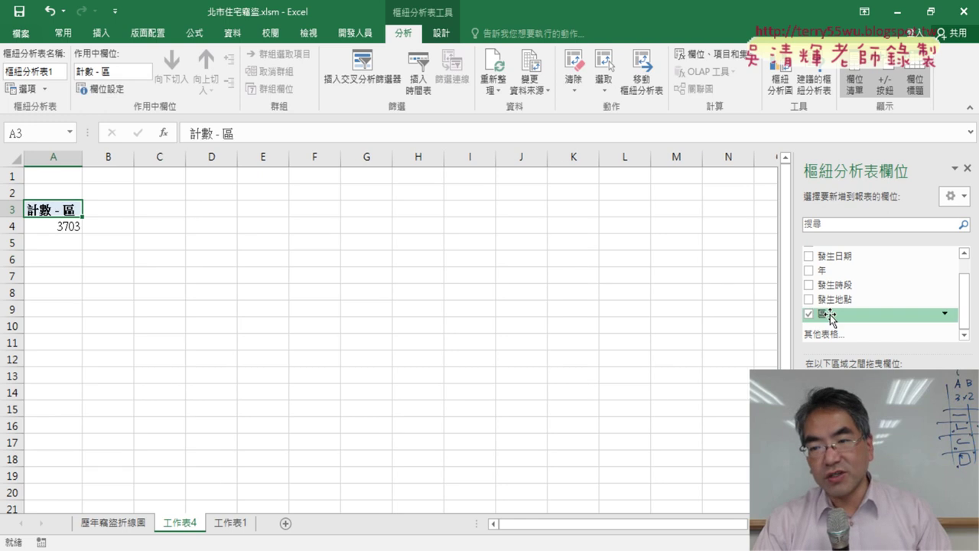
left_click_drag(828, 314, 842, 475)
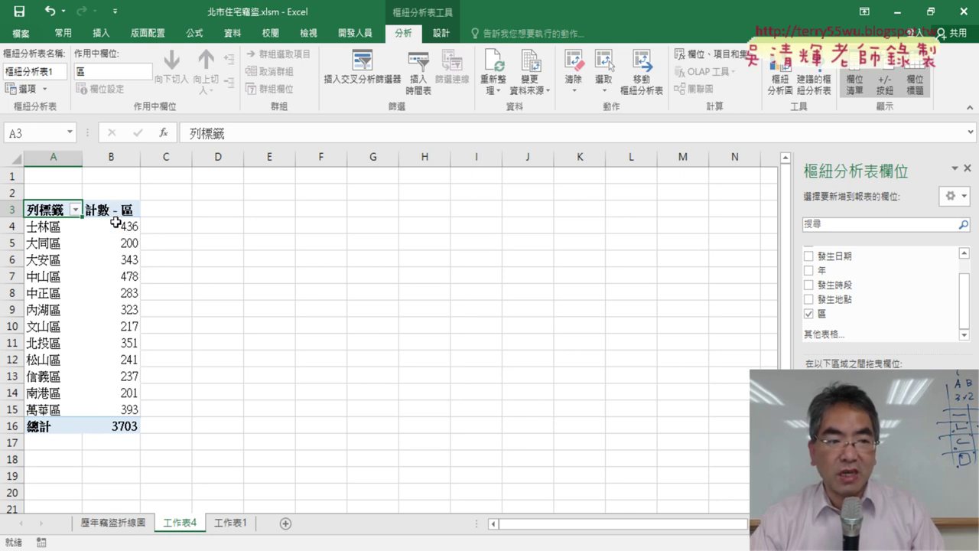
left_click(119, 225)
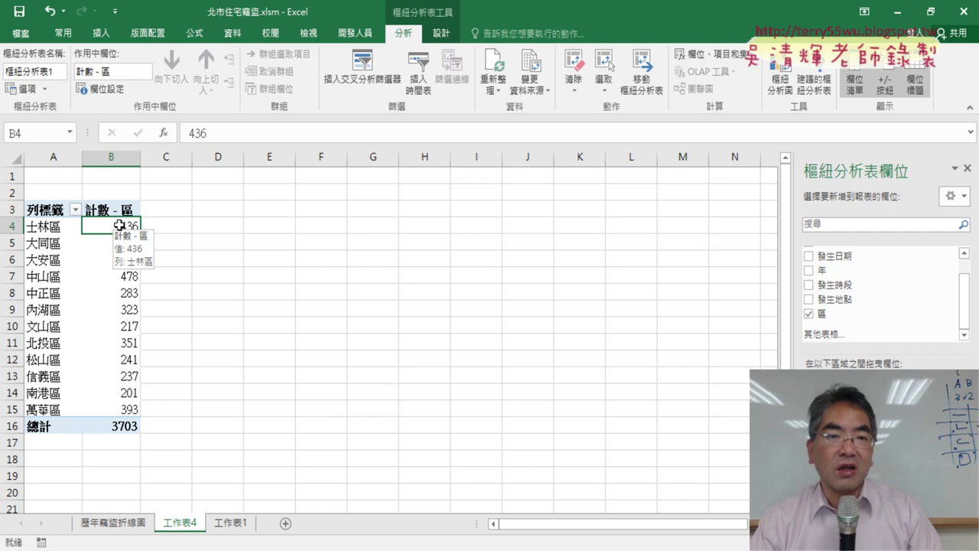
left_click(232, 33)
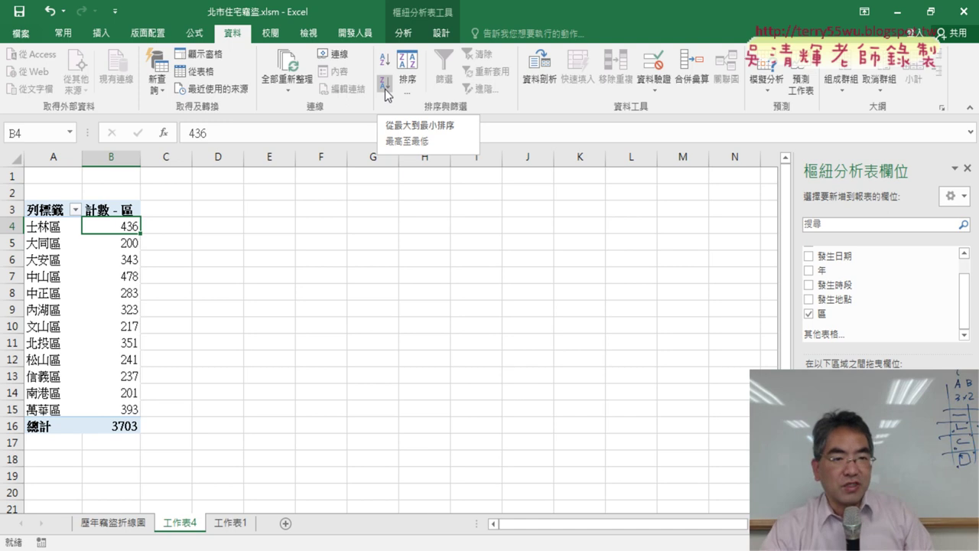
- Sort the district counts largest to smallest, from 中山區 478 down to 大同區 200
left_click(385, 89)
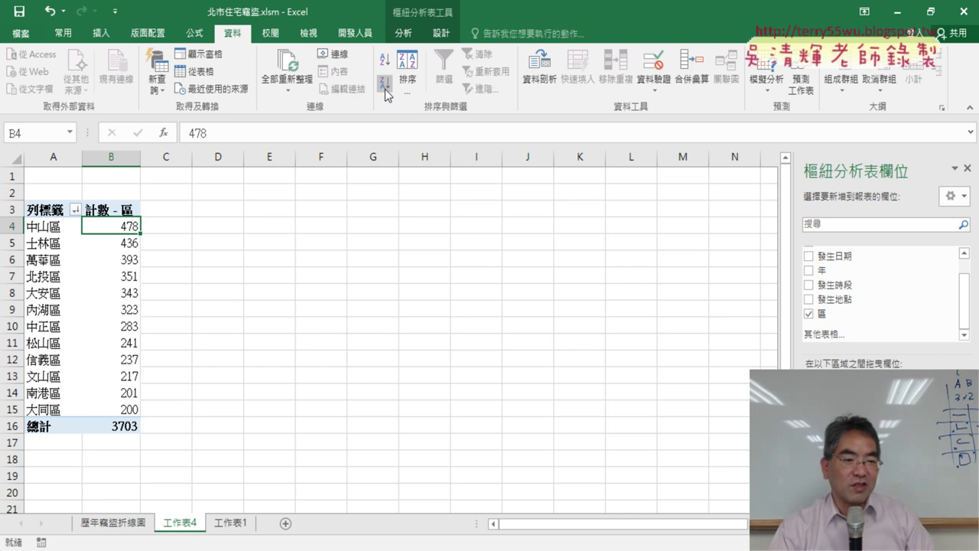
left_click(130, 409)
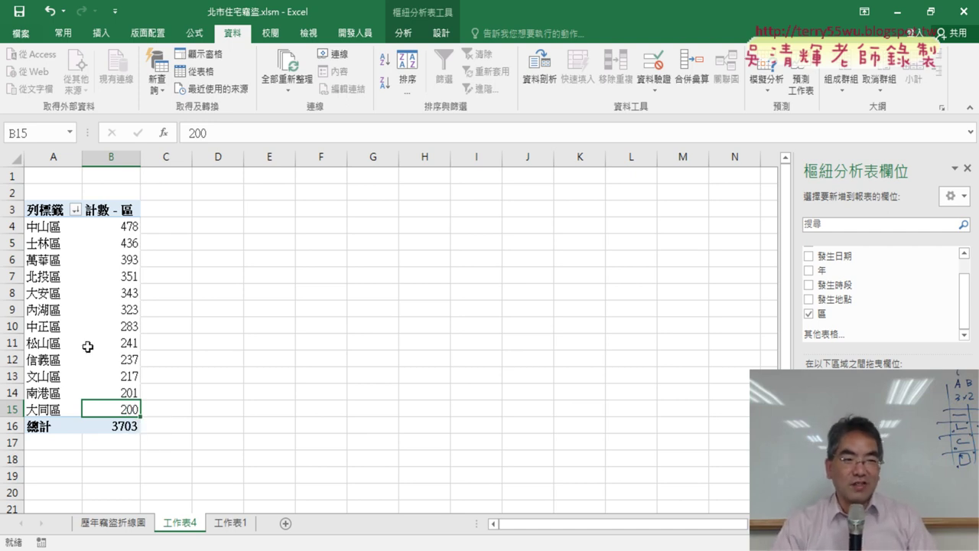
left_click(115, 228)
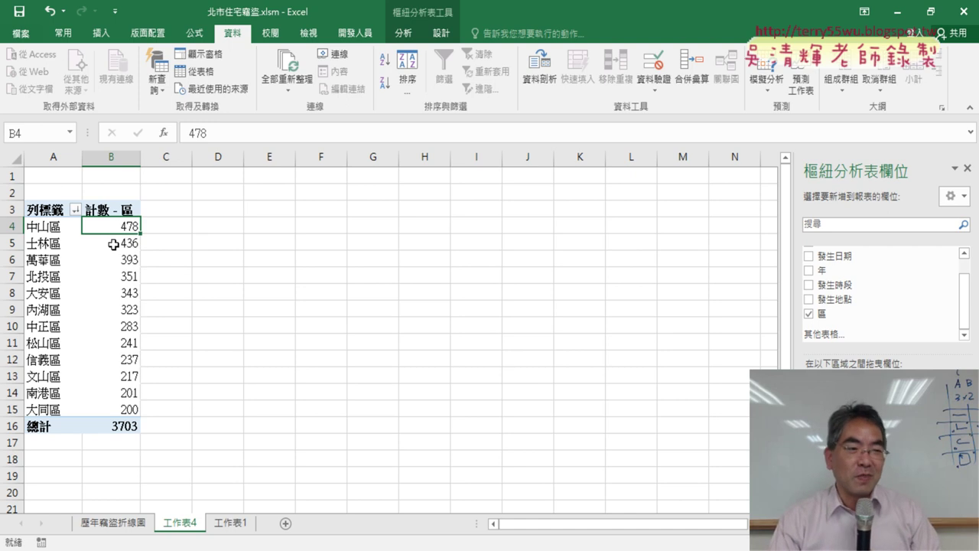
left_click(113, 244)
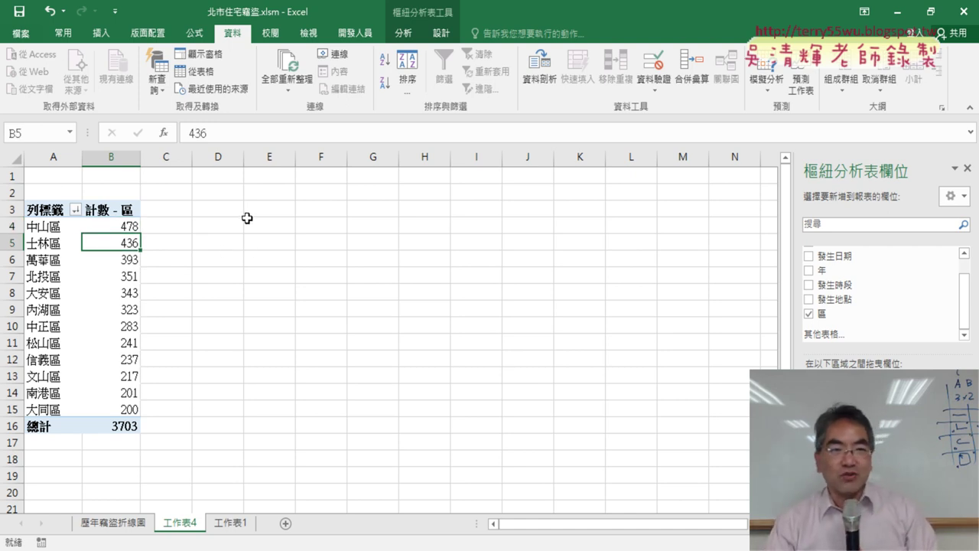
left_click(403, 33)
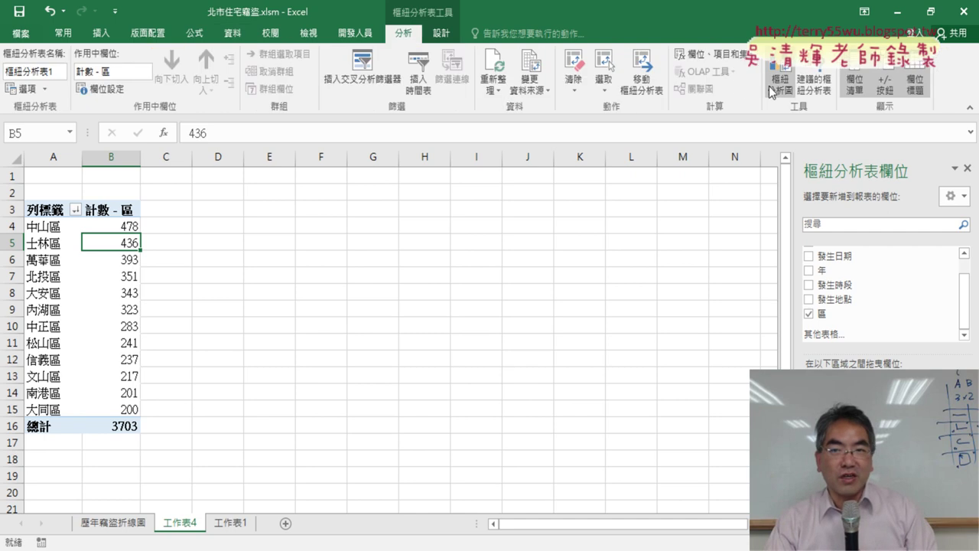
- Insert a pie PivotChart of burglary counts per district beside the PivotTable
left_click(772, 92)
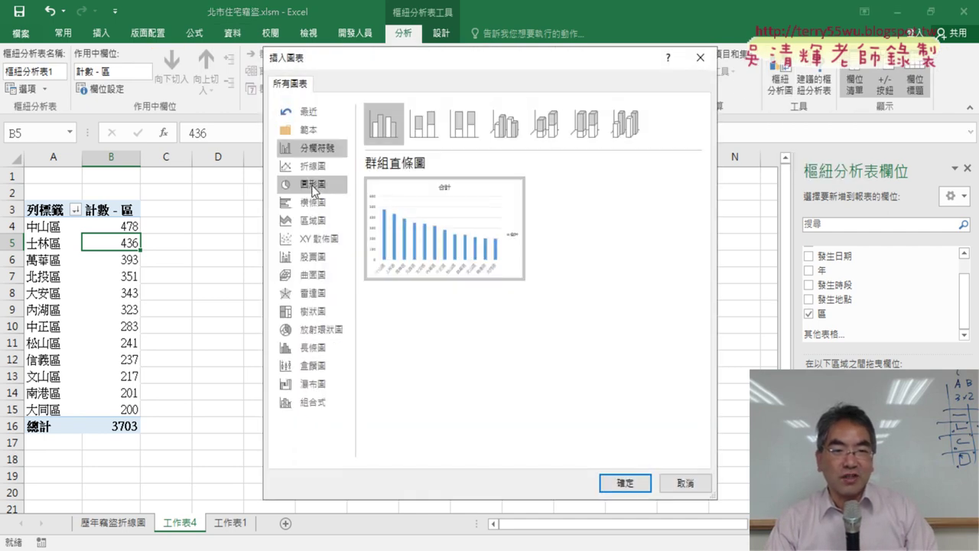
left_click(313, 190)
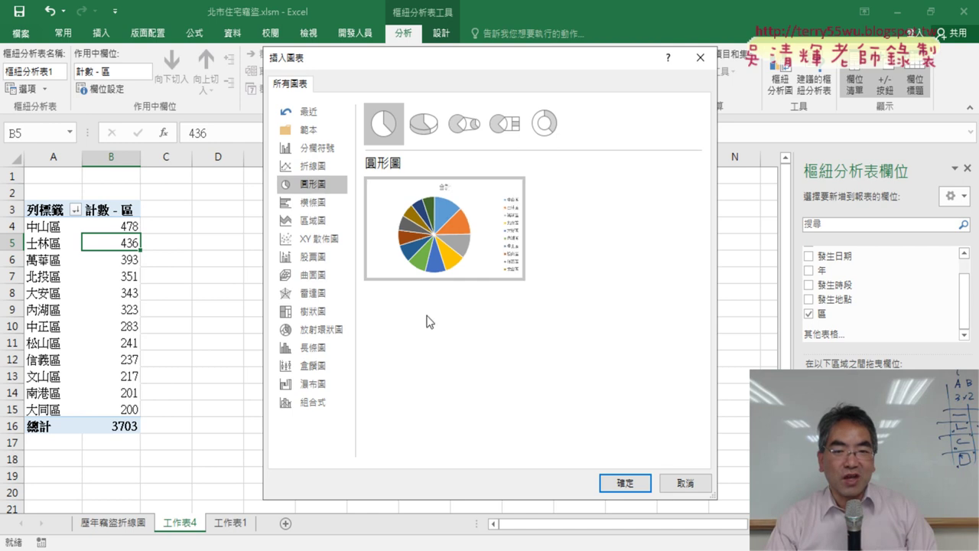
left_click(613, 484)
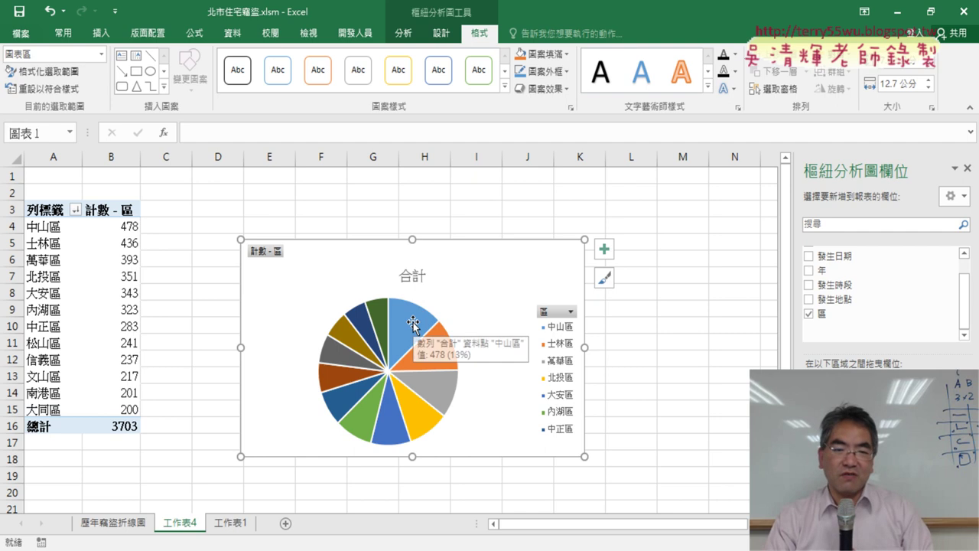
mouse_move(416, 319)
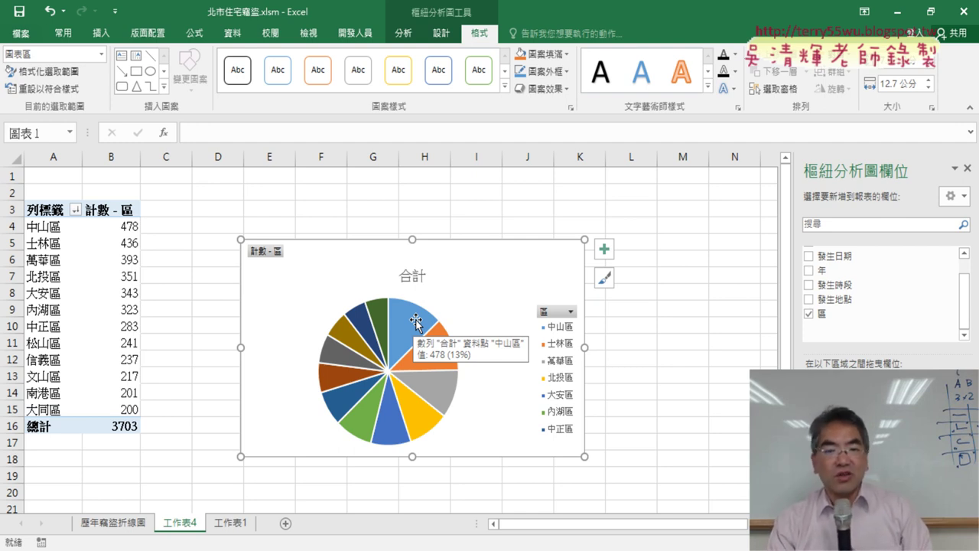
- Add data callouts with district names and percentages to the pie and hide the legend
right_click(416, 320)
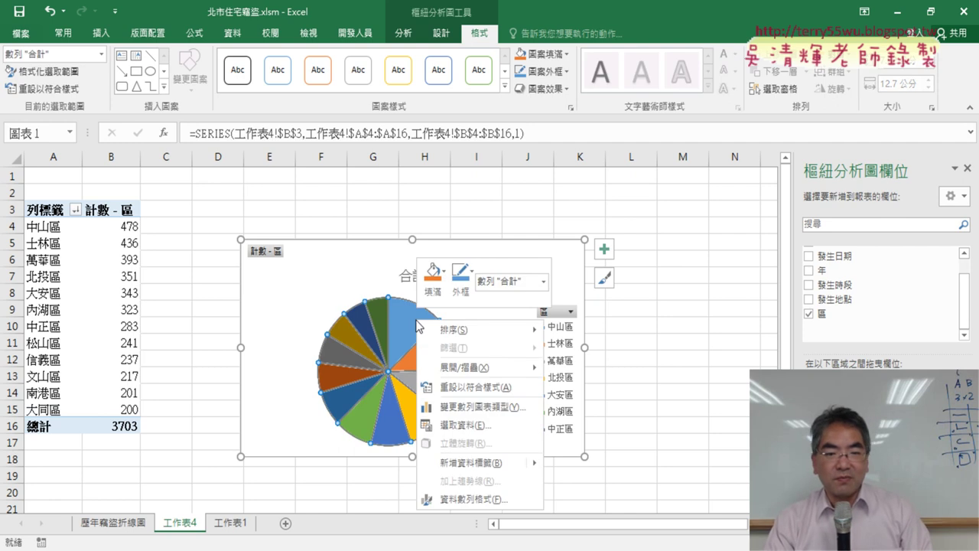
mouse_move(474, 463)
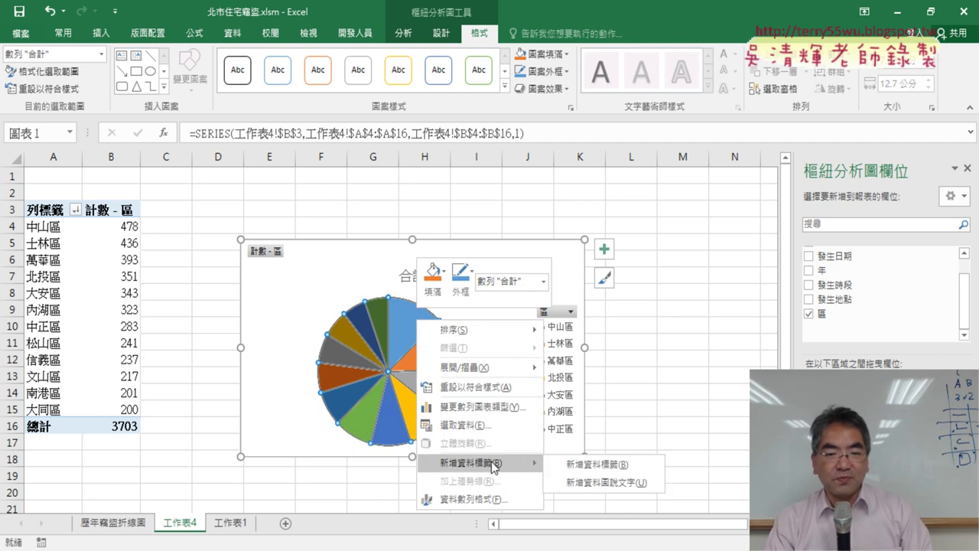
left_click(623, 483)
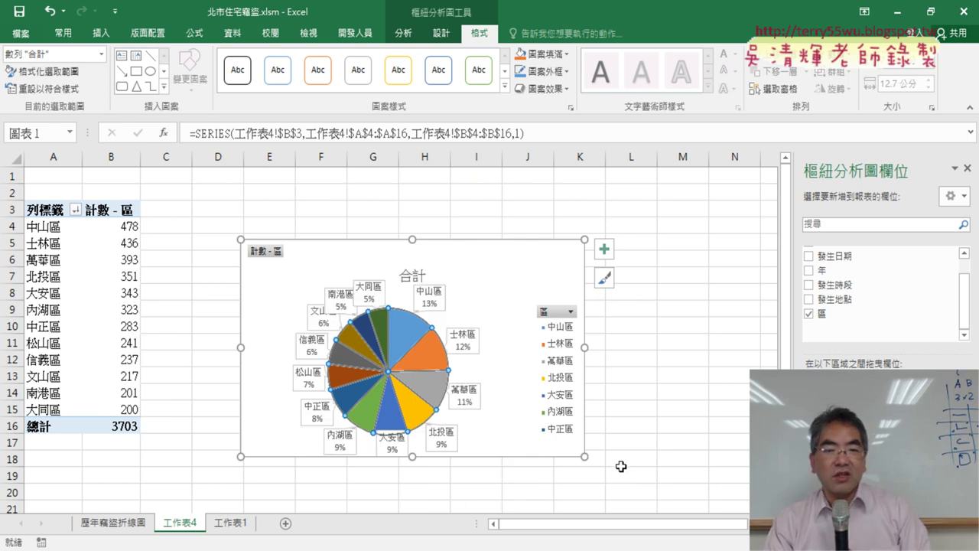
left_click(605, 251)
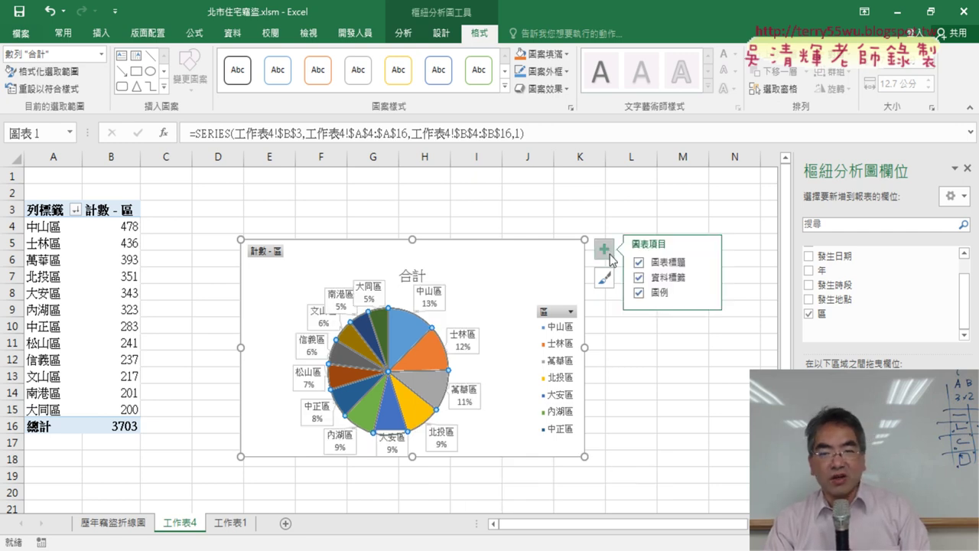
left_click(639, 293)
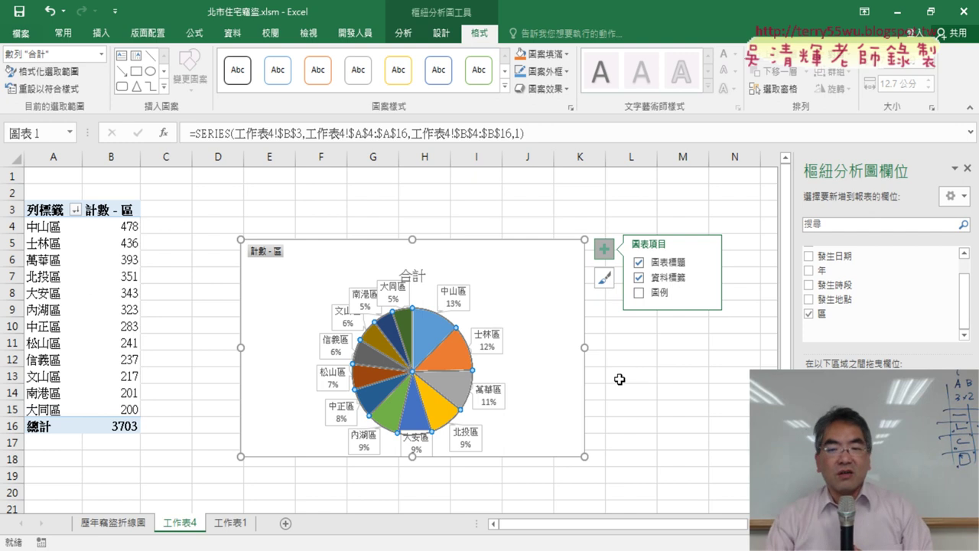
left_click(416, 276)
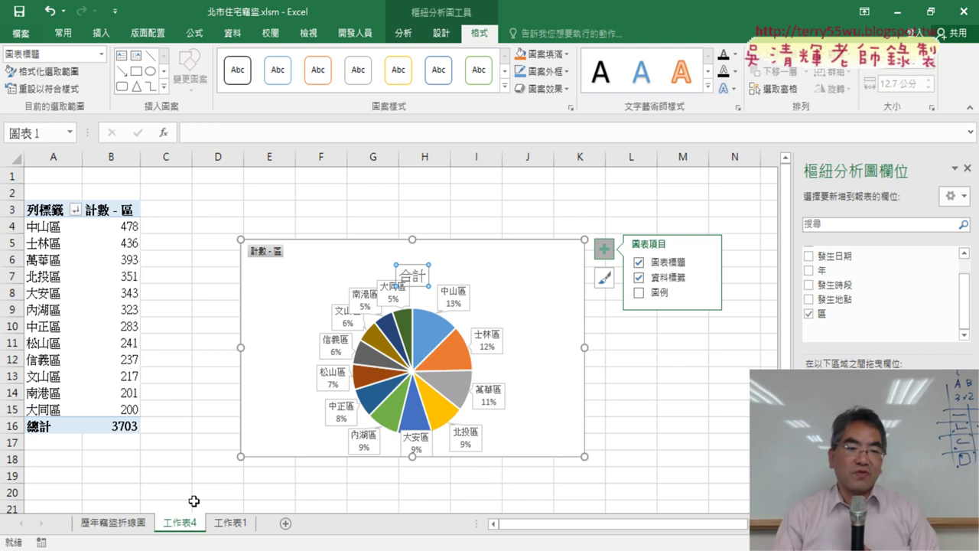
- Delete the 工作表4 pivot sheet and open the Record Macro dialog
right_click(186, 528)
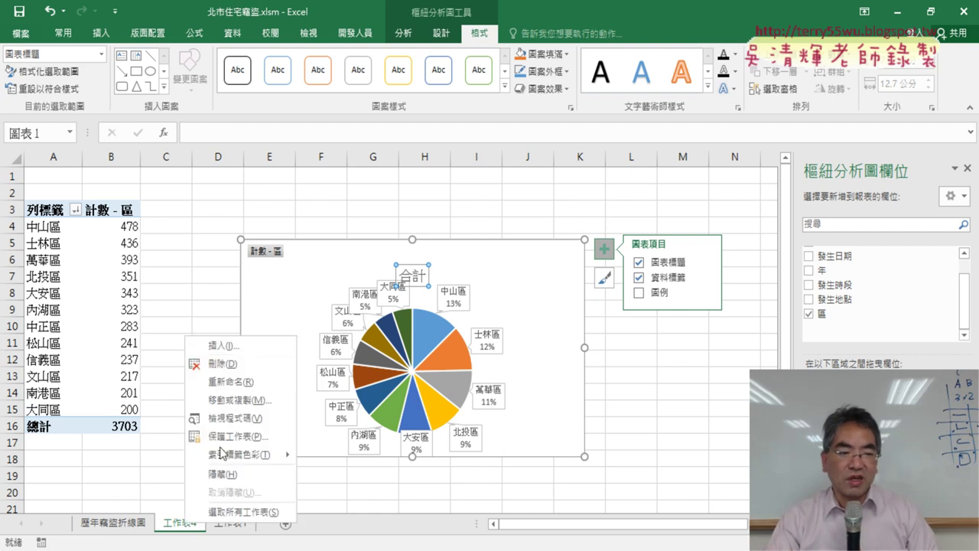
left_click(224, 364)
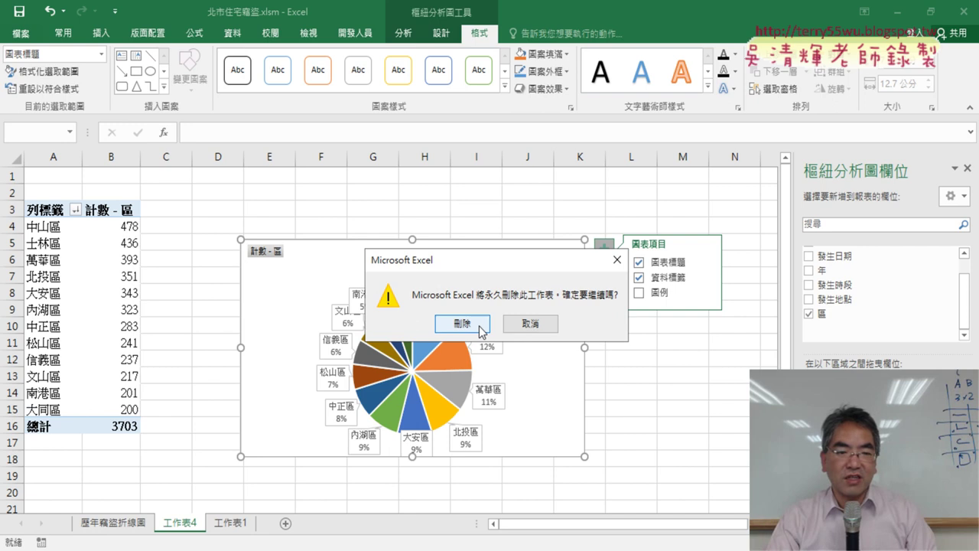
left_click(481, 330)
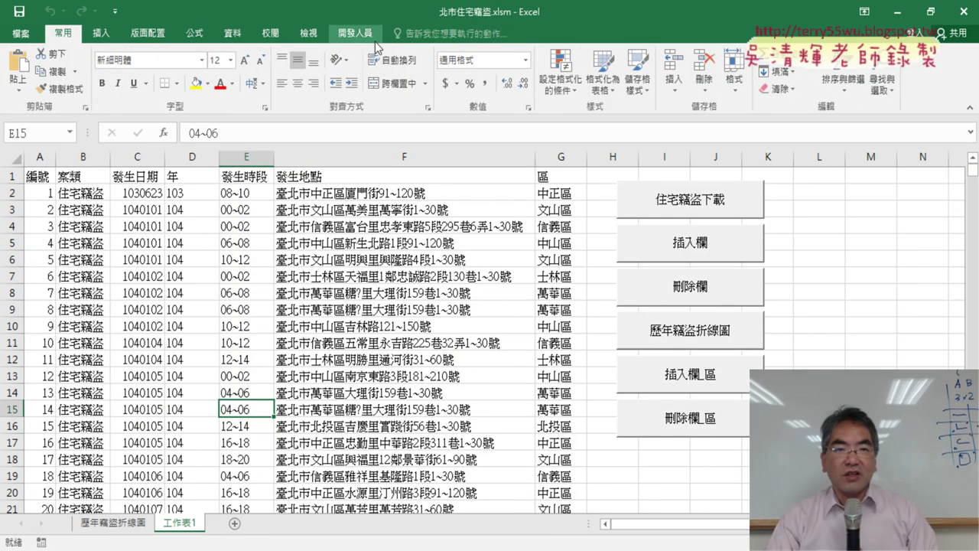
left_click(355, 33)
left_click(111, 54)
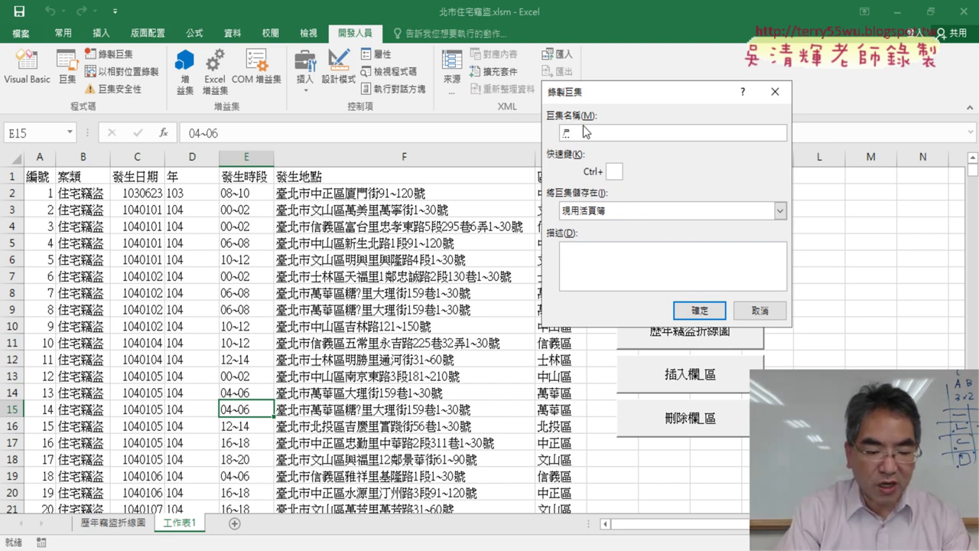
- Name the new macro 樞紐表_區, stored in this workbook, and start recording
type("ㄕㄨ標號ㄕㄨ")
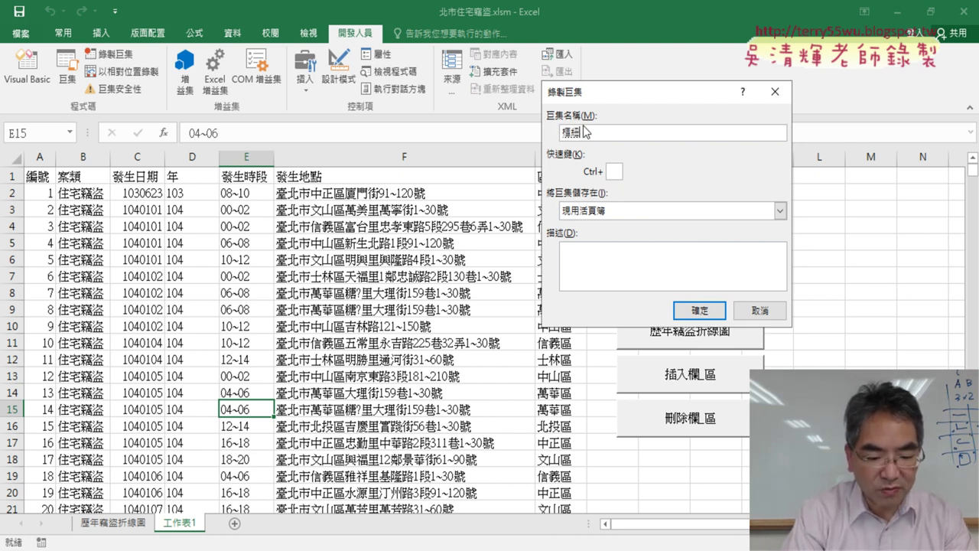
type("表")
key("Return")
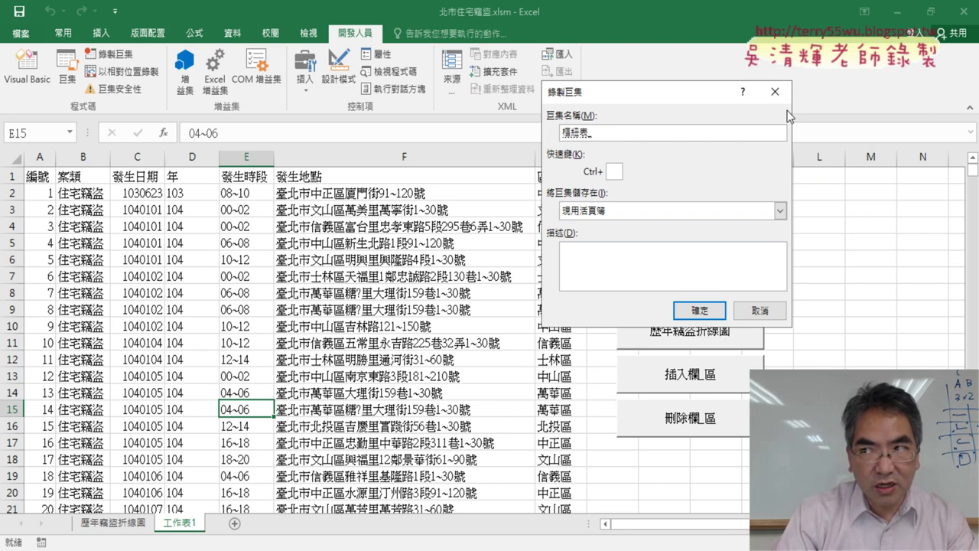
type("_區")
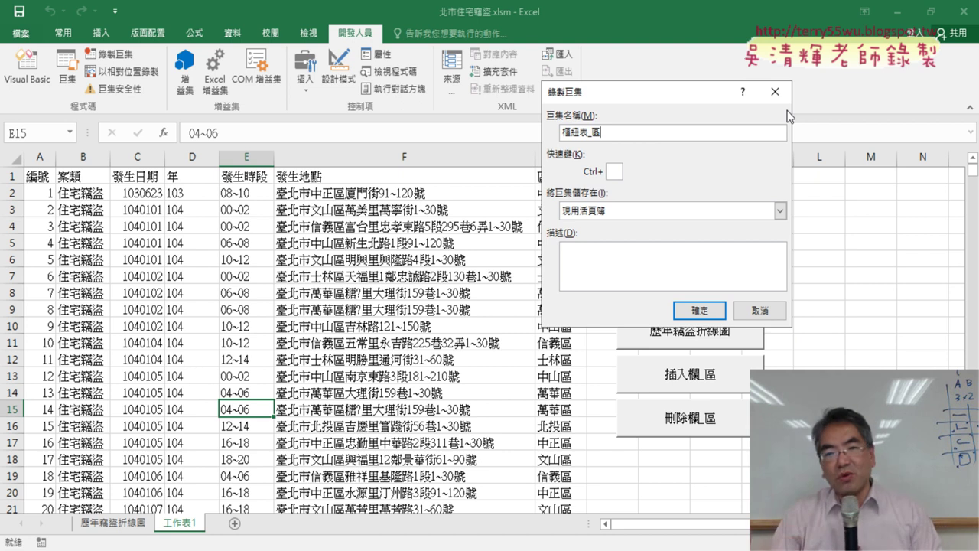
left_click(693, 312)
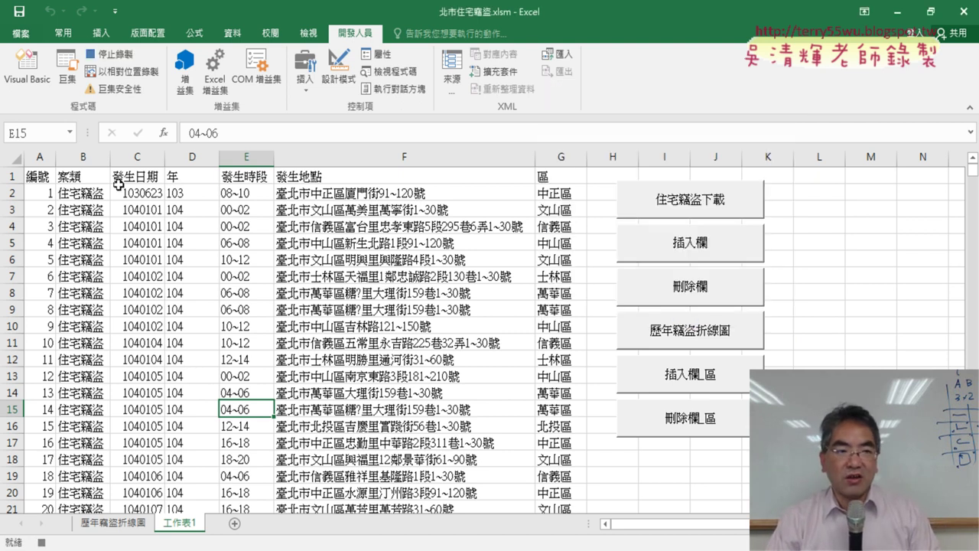
- Build a 區 district count PivotTable on a new sheet, sorted descending from 中山區 478
left_click(101, 32)
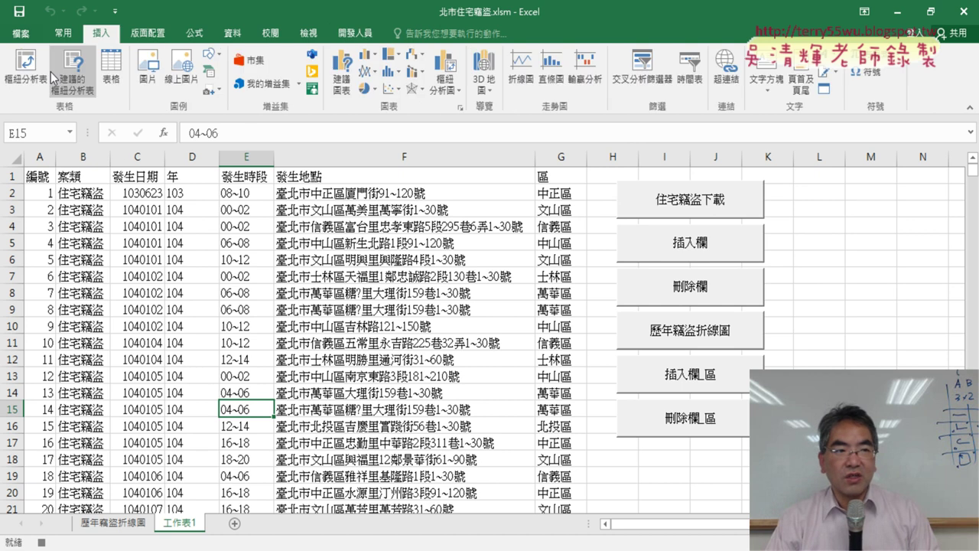
left_click(36, 77)
left_click(733, 338)
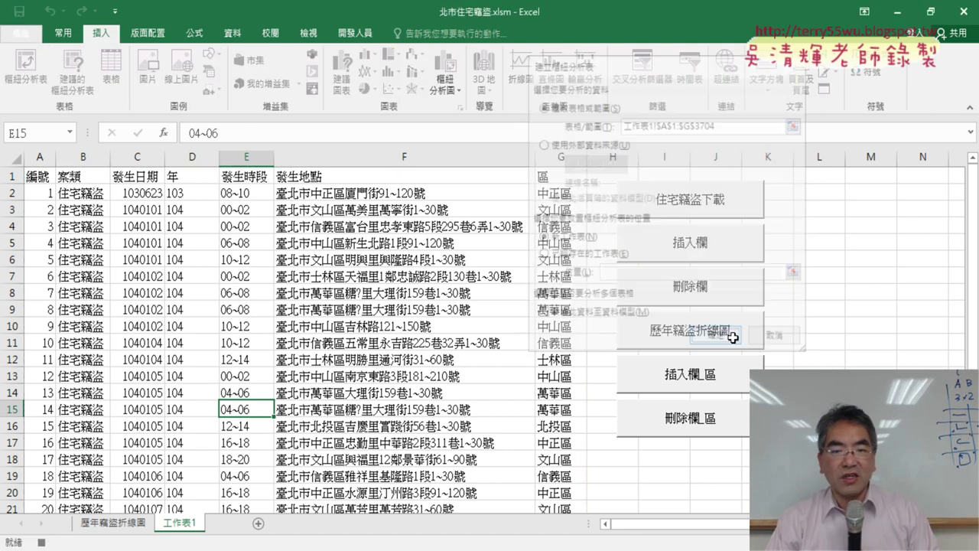
scroll(837, 318, "down", 1)
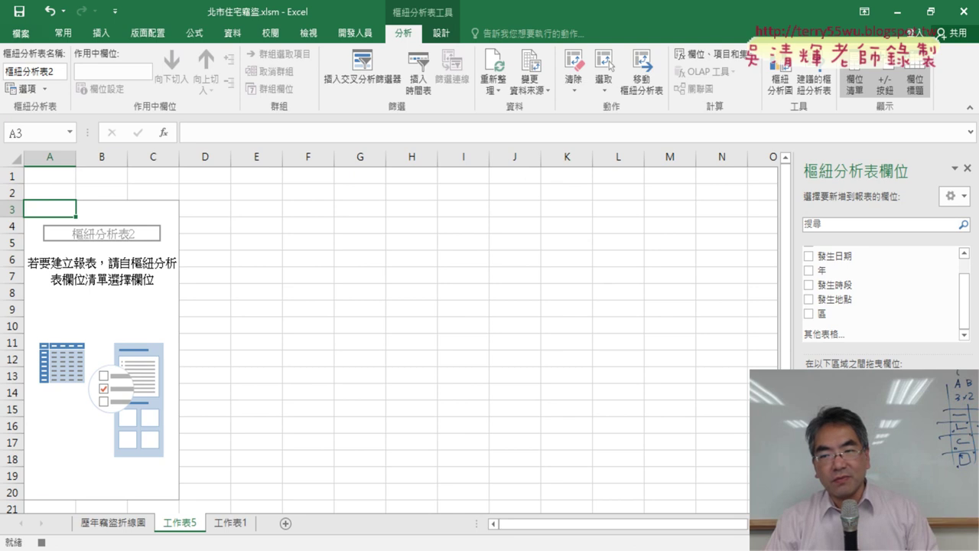
left_click(809, 313)
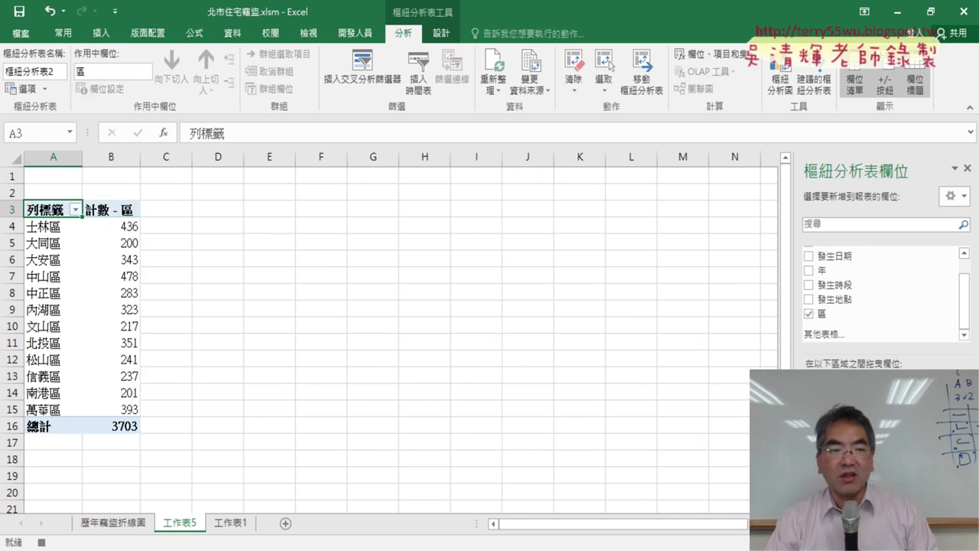
left_click(123, 227)
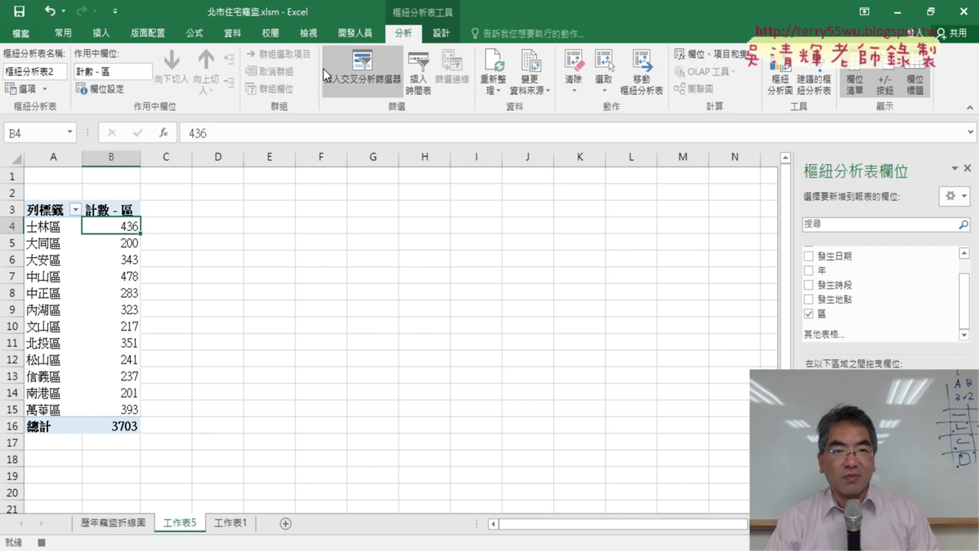
left_click(236, 43)
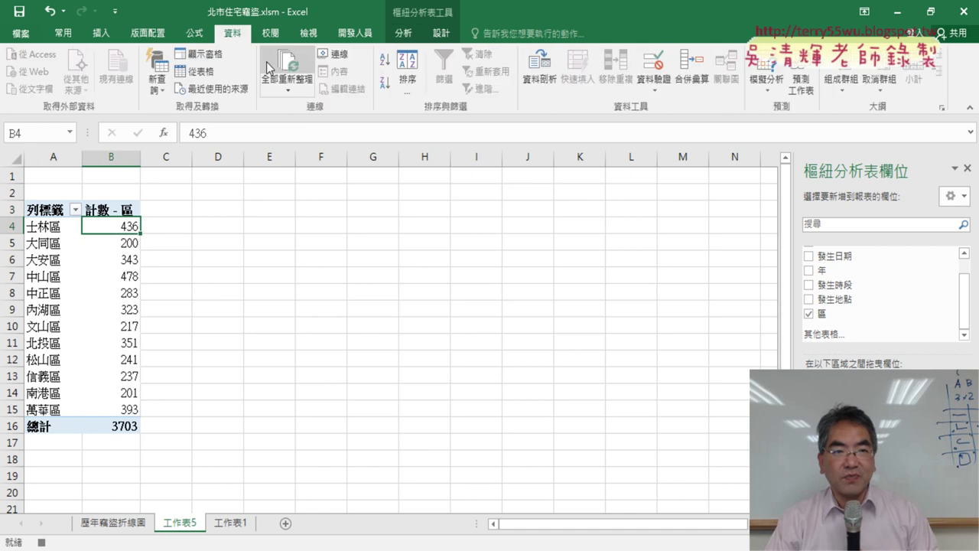
left_click(385, 81)
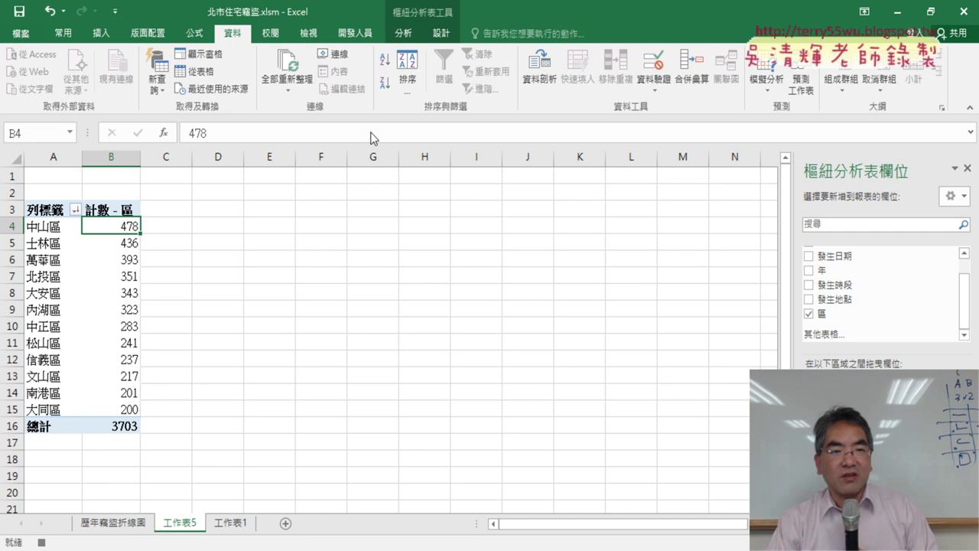
- Stop recording and open the 樞紐表_區 macro's code in the Visual Basic editor
left_click(355, 33)
left_click(108, 55)
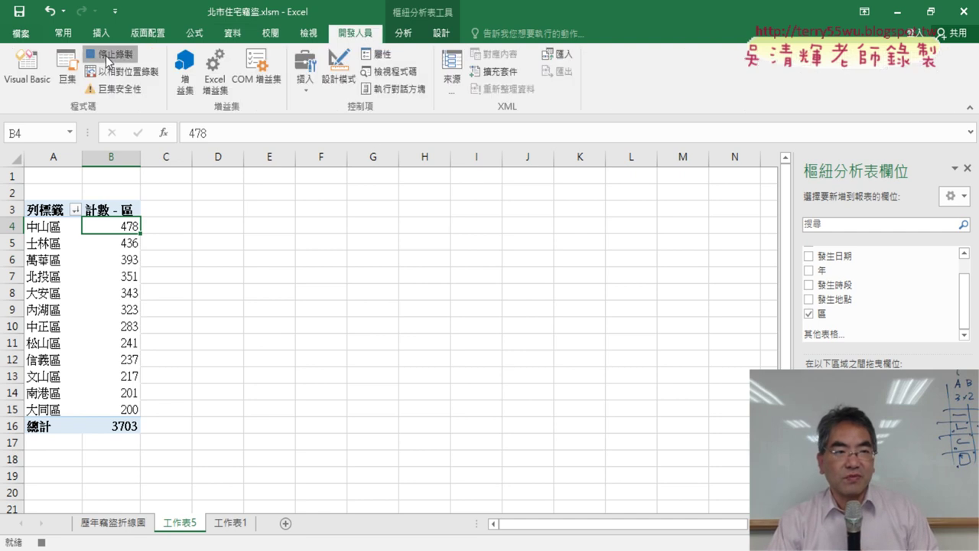
left_click(30, 63)
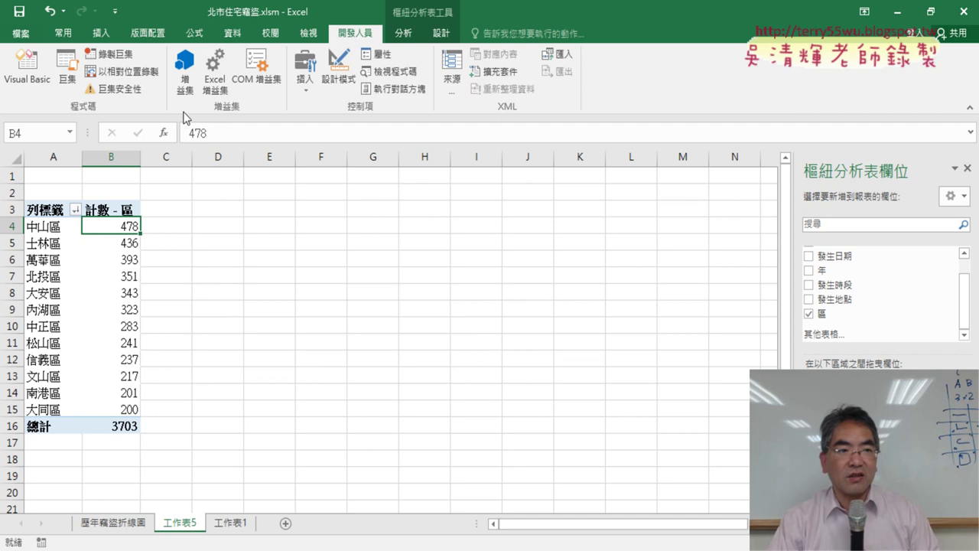
left_click(883, 21)
left_click(72, 76)
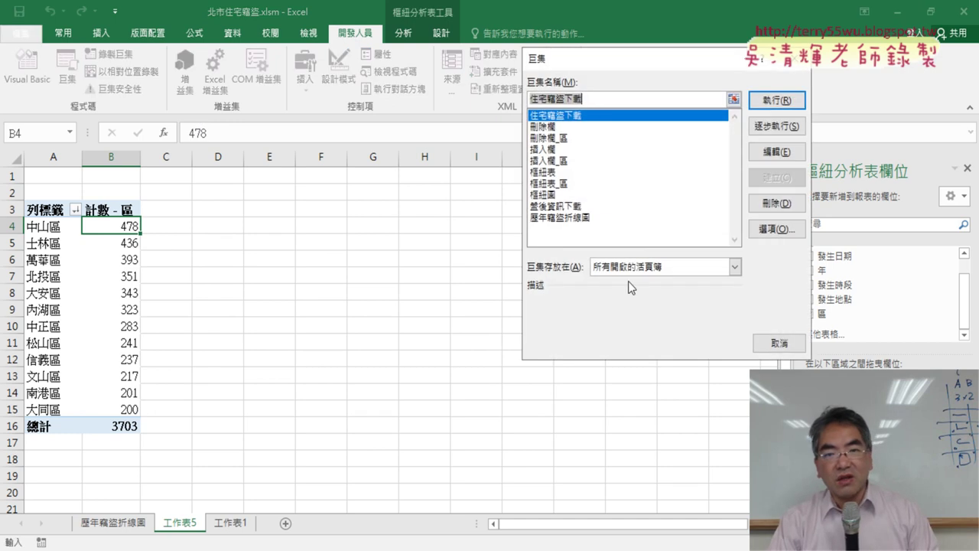
left_click(551, 183)
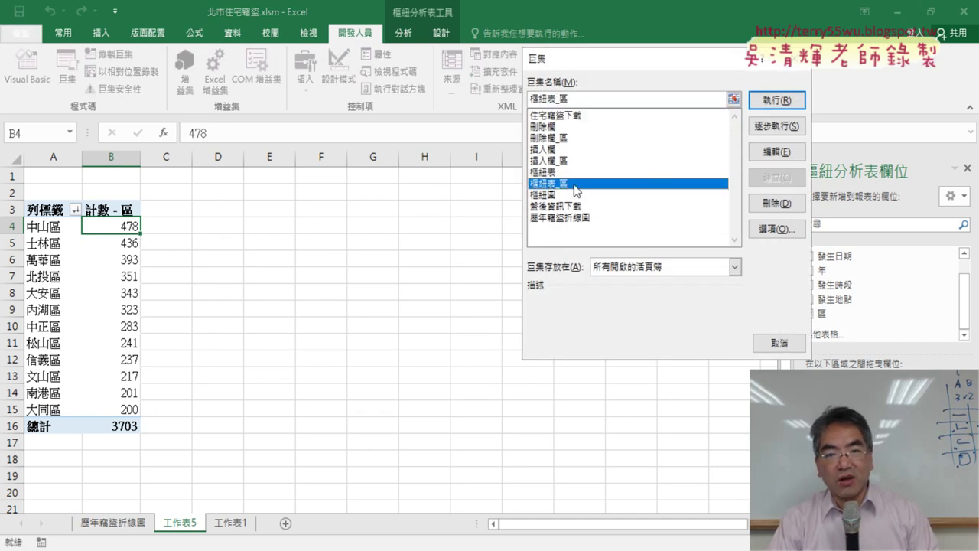
left_click(773, 151)
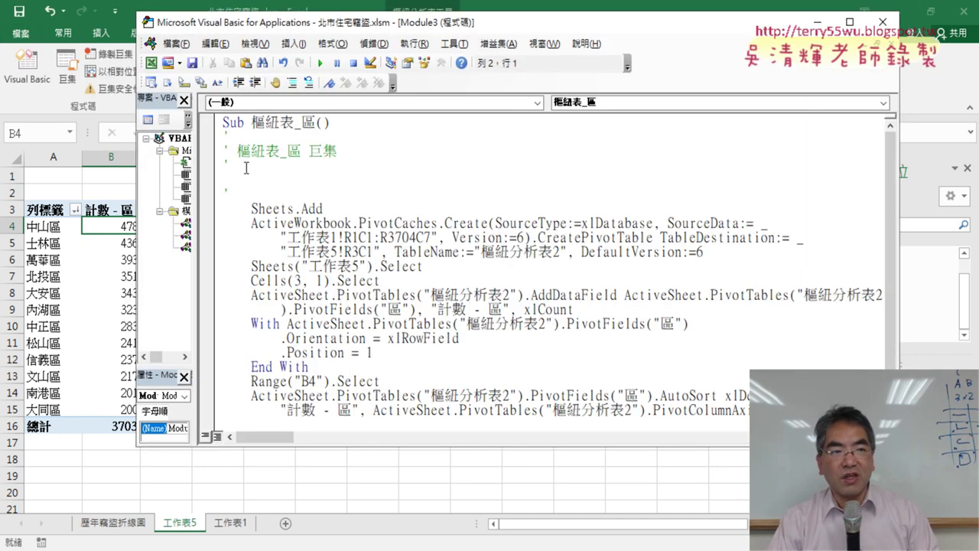
- Delete the recorded comment lines and blank line under Sub 樞紐表_區(), then highlight Sheets.Add and the 工作表5! prefix
scroll(433, 234, "down", 1)
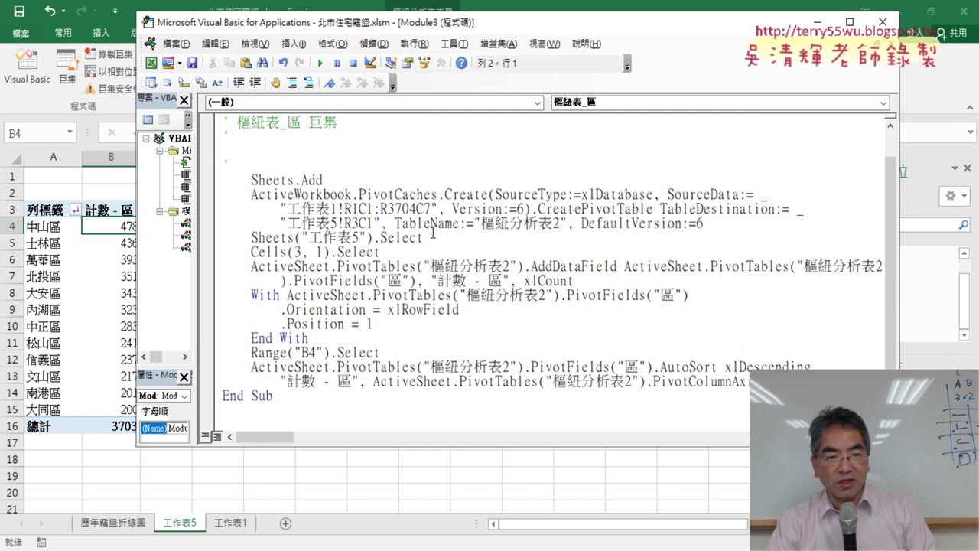
scroll(367, 195, "up", 1)
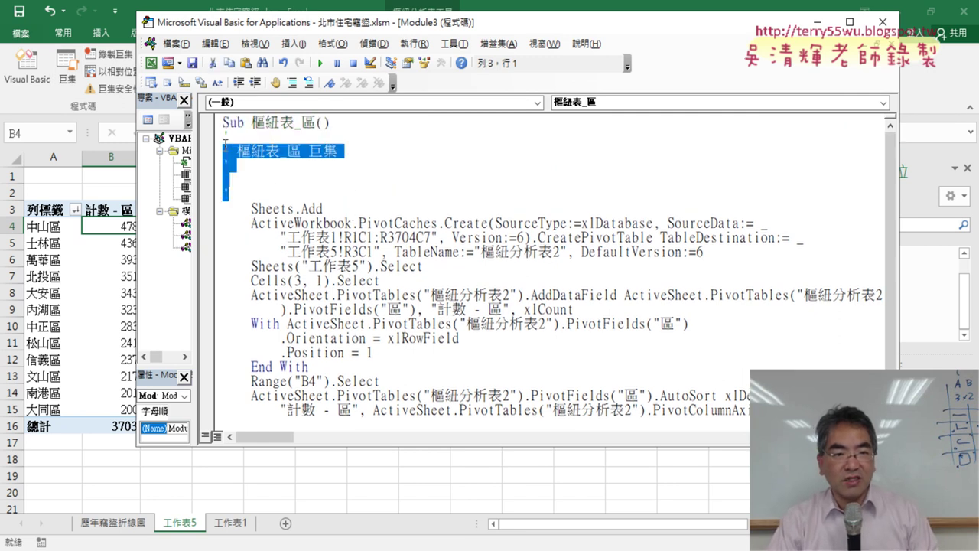
left_click_drag(268, 193, 223, 136)
key("Delete")
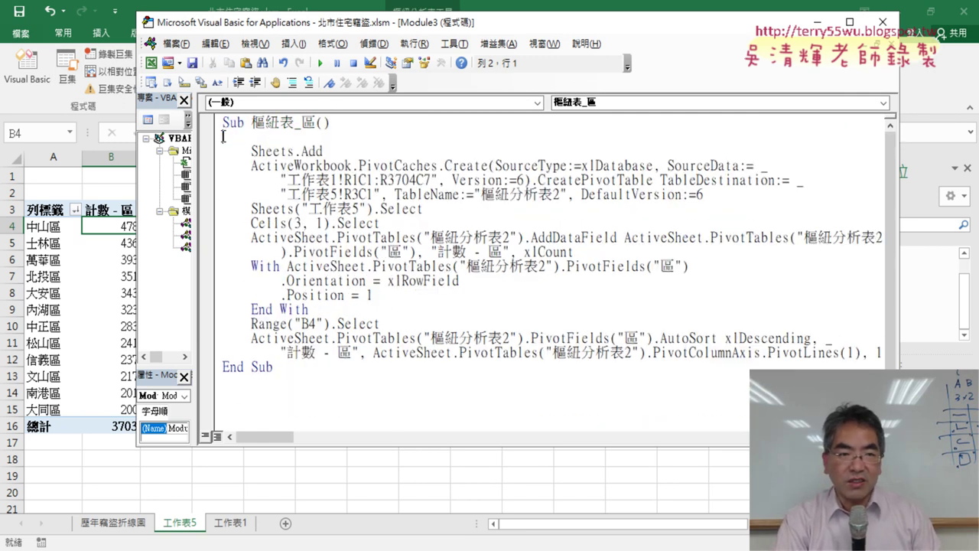
key("Delete")
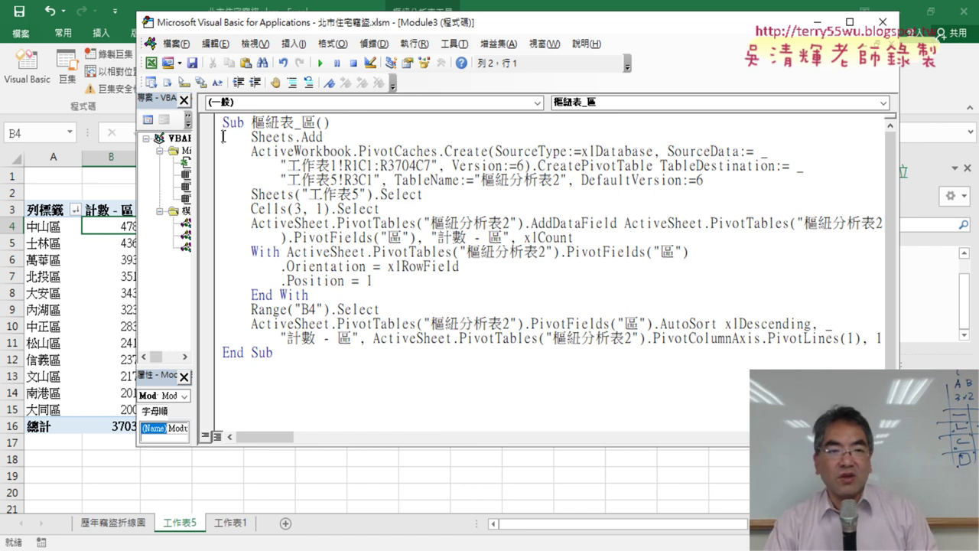
left_click_drag(334, 139, 250, 138)
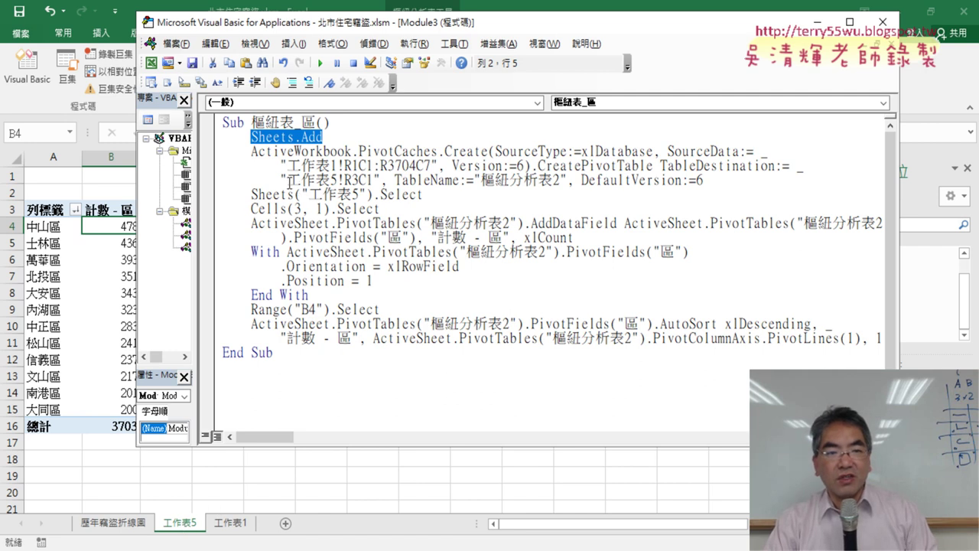
left_click_drag(288, 181, 345, 180)
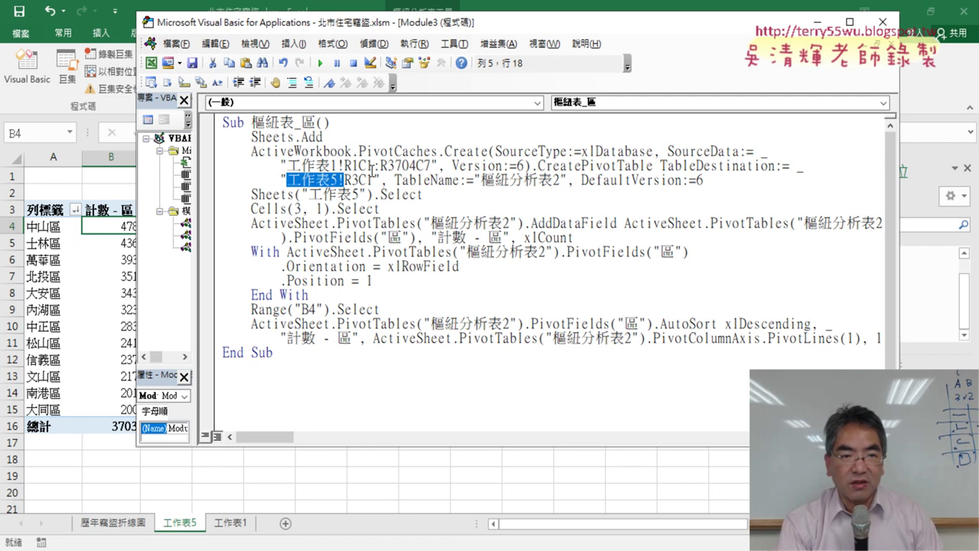
- Delete the 工作表5! prefix, the Version and DefaultVersion arguments, and the Sheets/Cells Select lines
key("Delete")
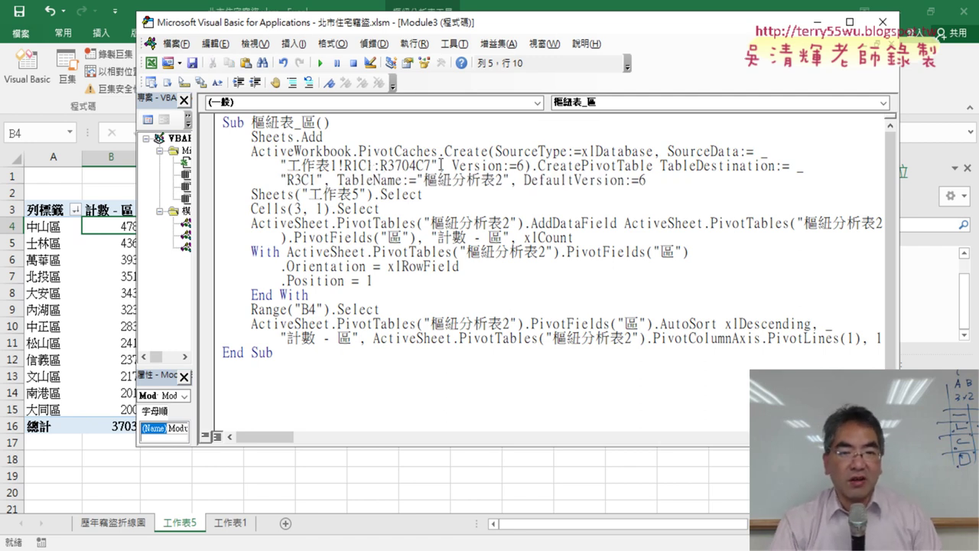
left_click_drag(441, 165, 518, 165)
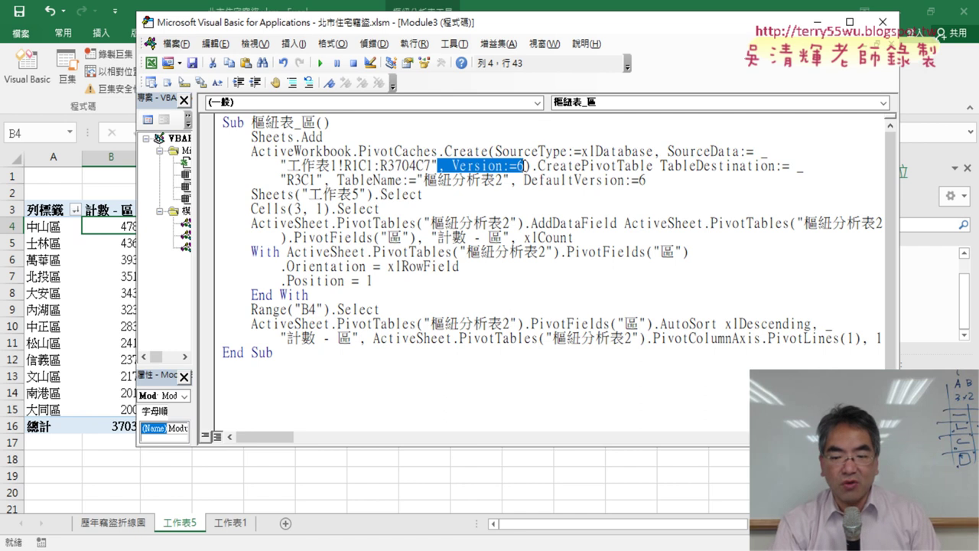
key("Delete")
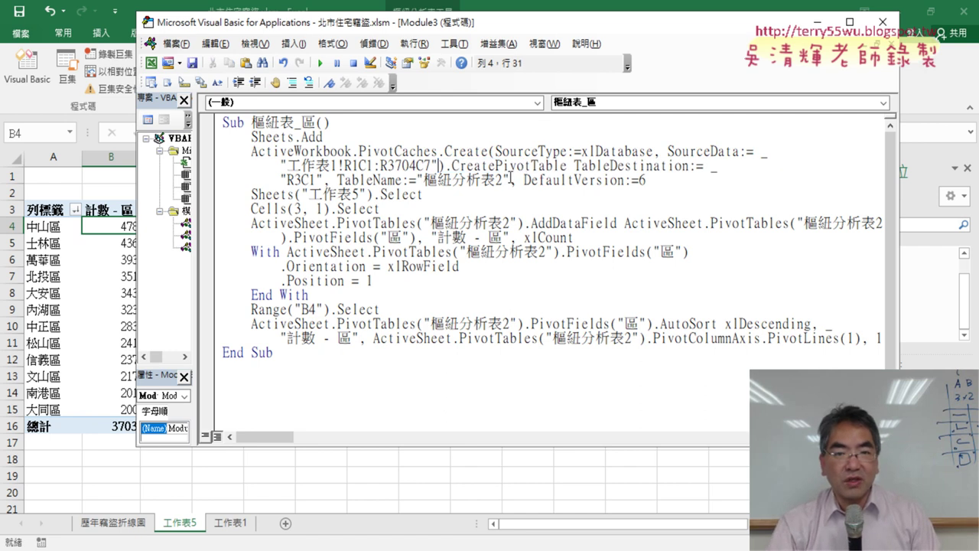
left_click_drag(511, 179, 648, 180)
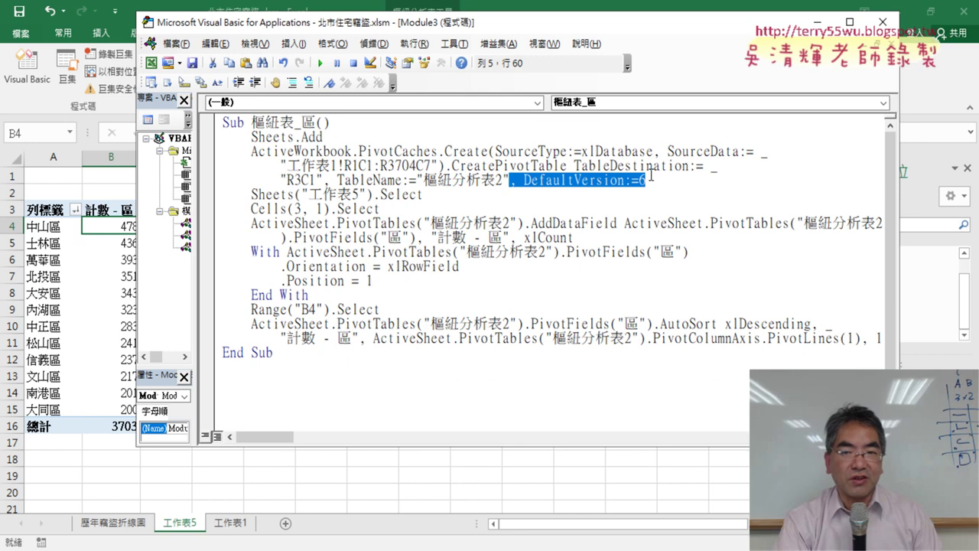
key("Delete")
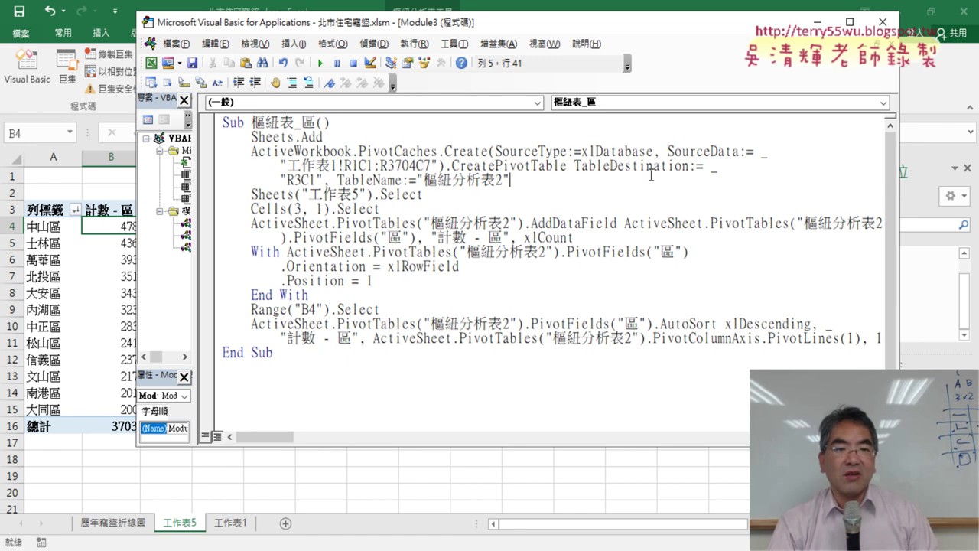
left_click_drag(380, 208, 205, 193)
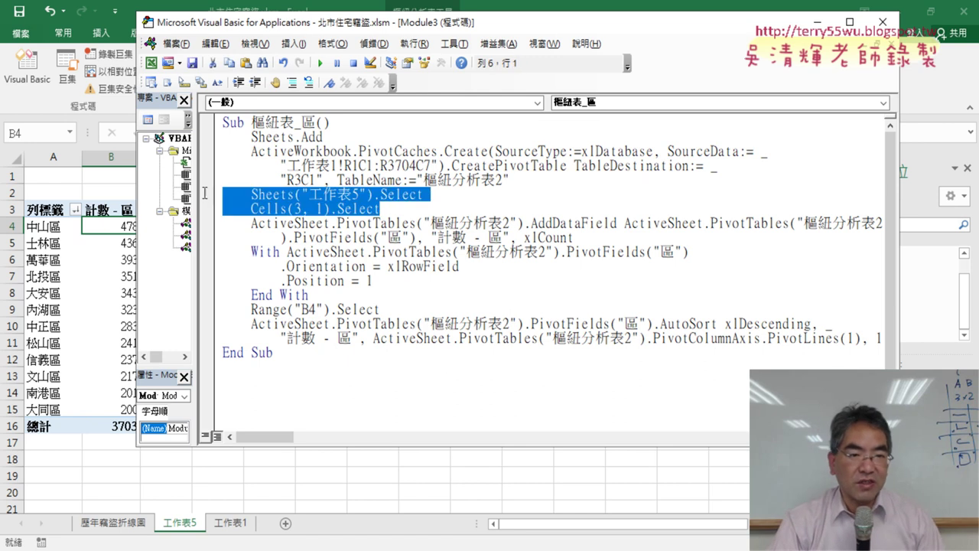
key("Delete")
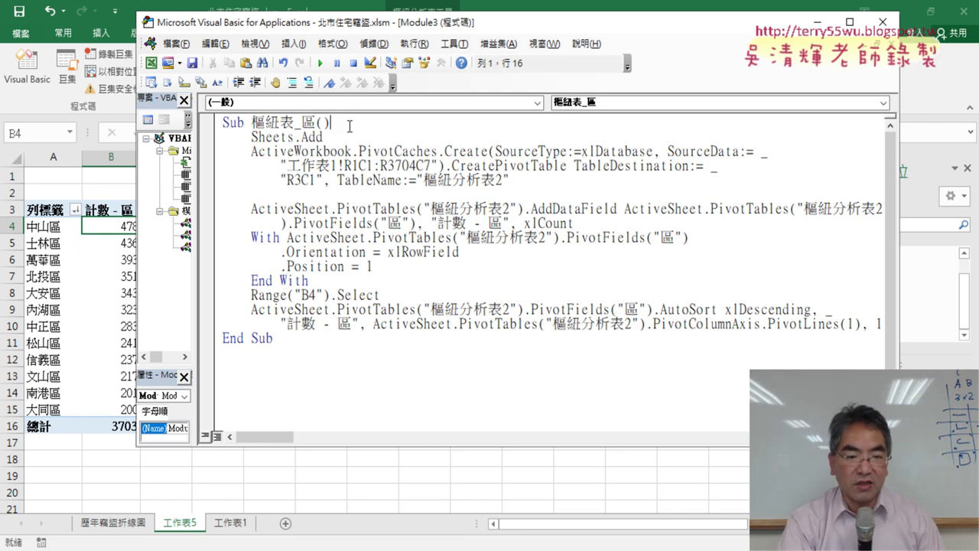
- Add an indented '2. comment line before the data-field step of the macro
key("Return")
key("Tab")
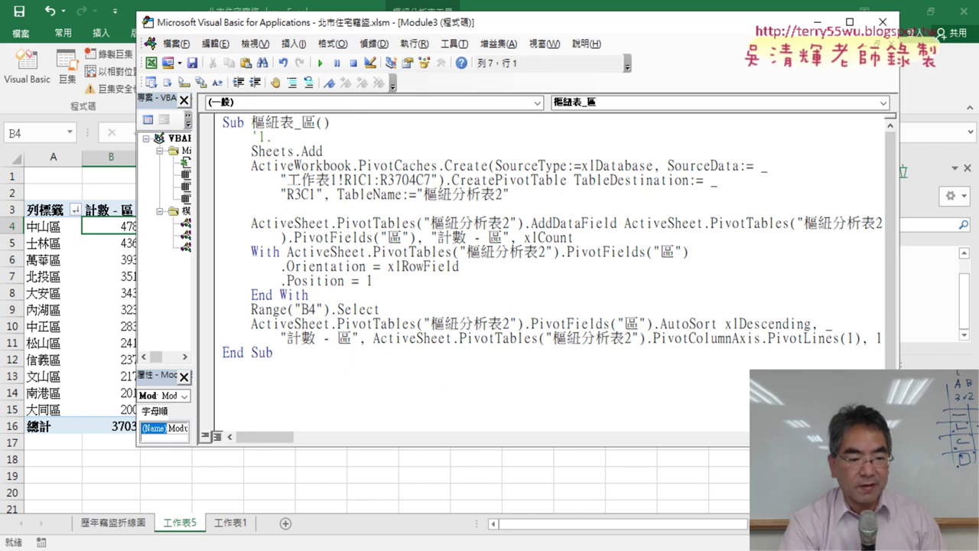
key("Tab")
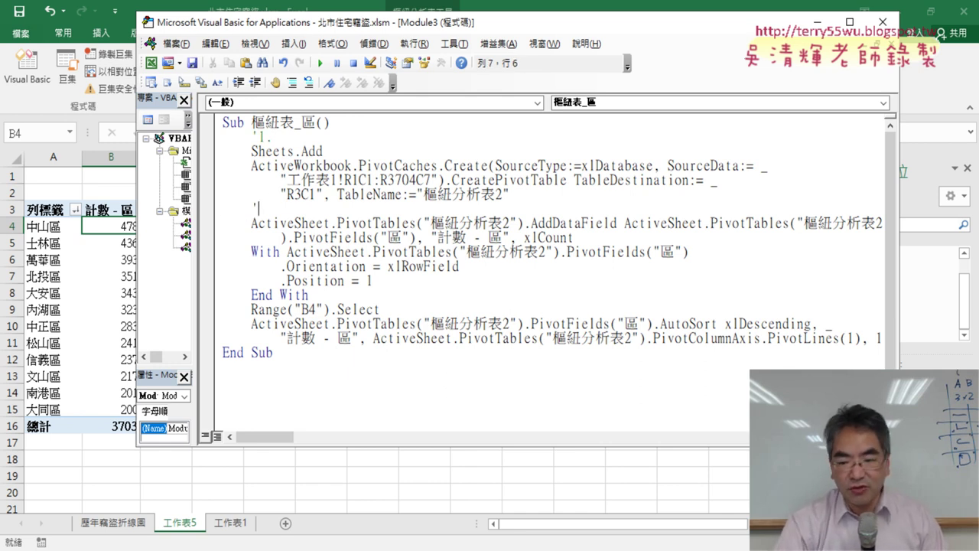
type("2.")
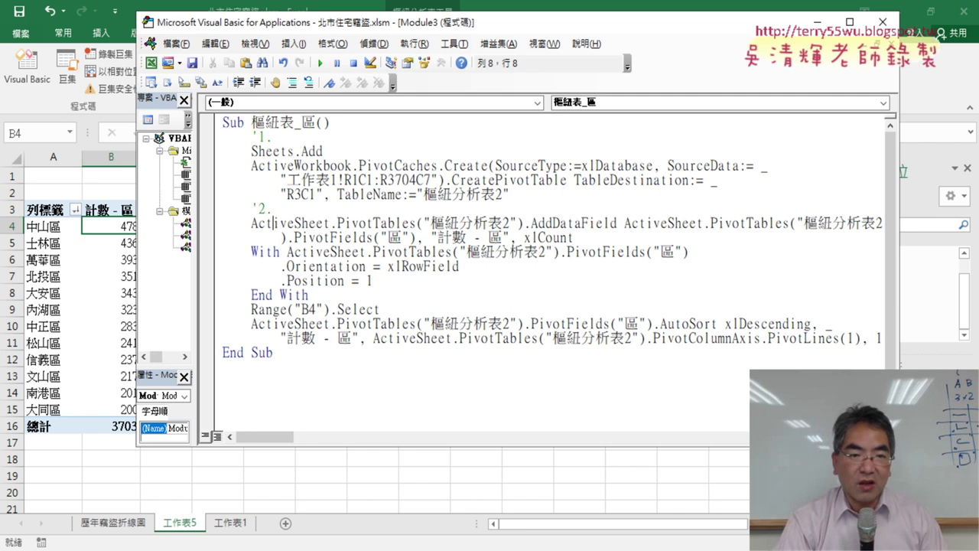
- Insert blank lines after the End With block above Range("B4").Select, highlighting the B4 reference
key("Return")
type("'3.")
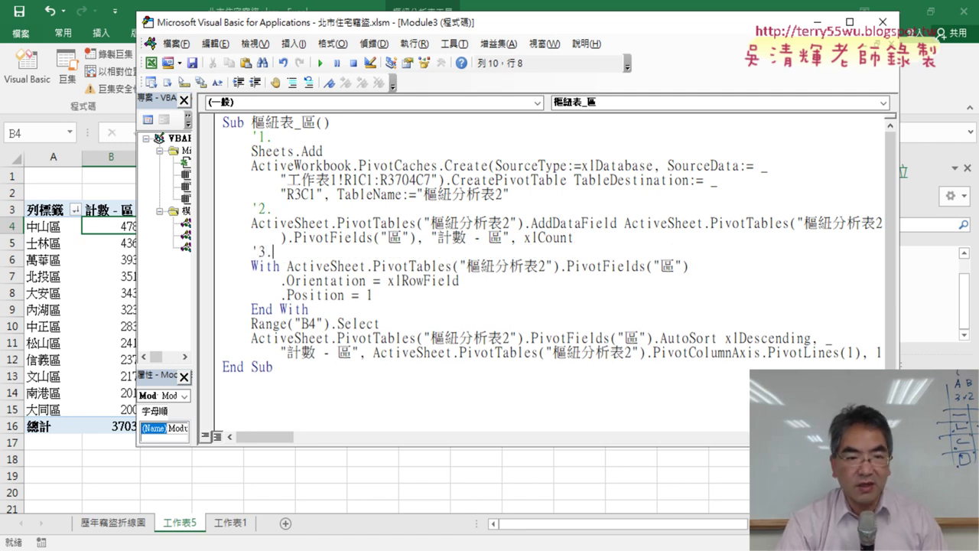
key("Down")
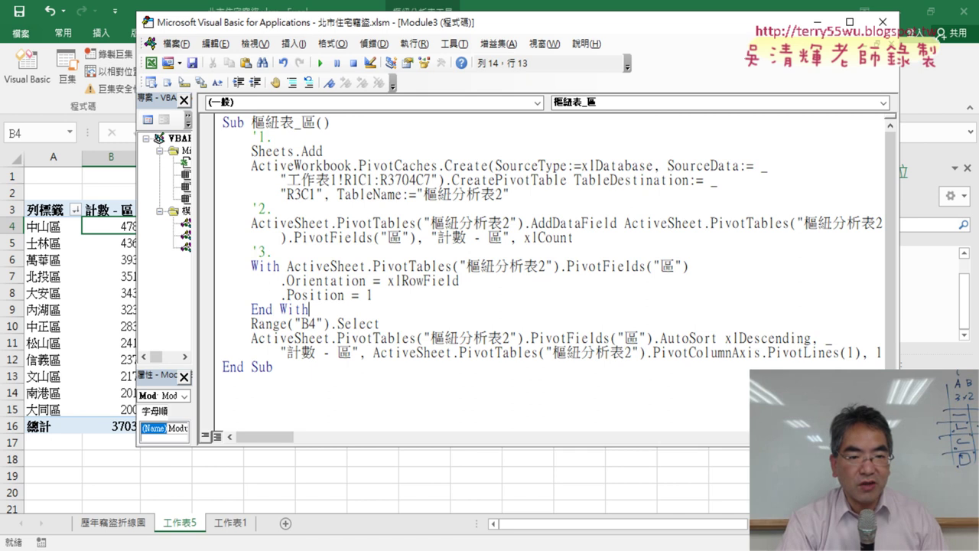
key("Return")
type("'4.")
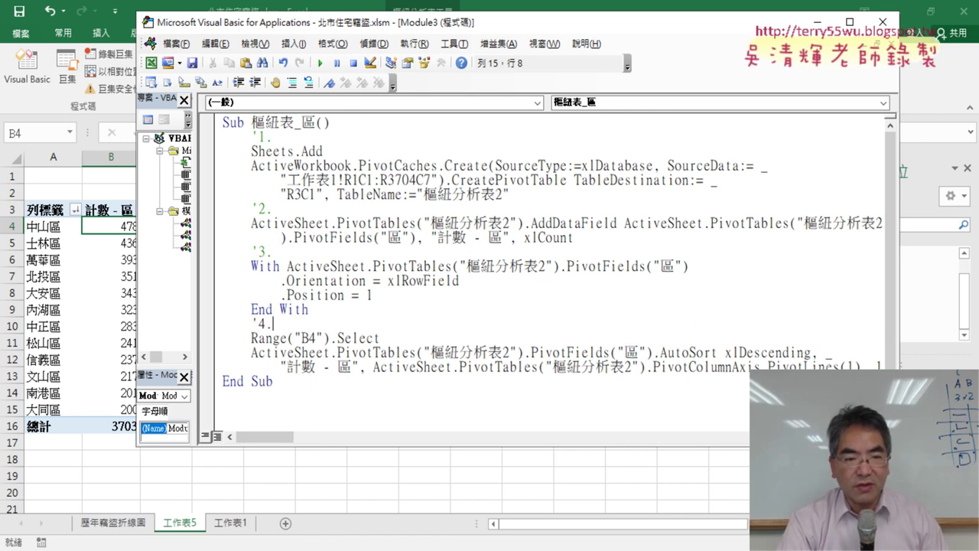
key("Down")
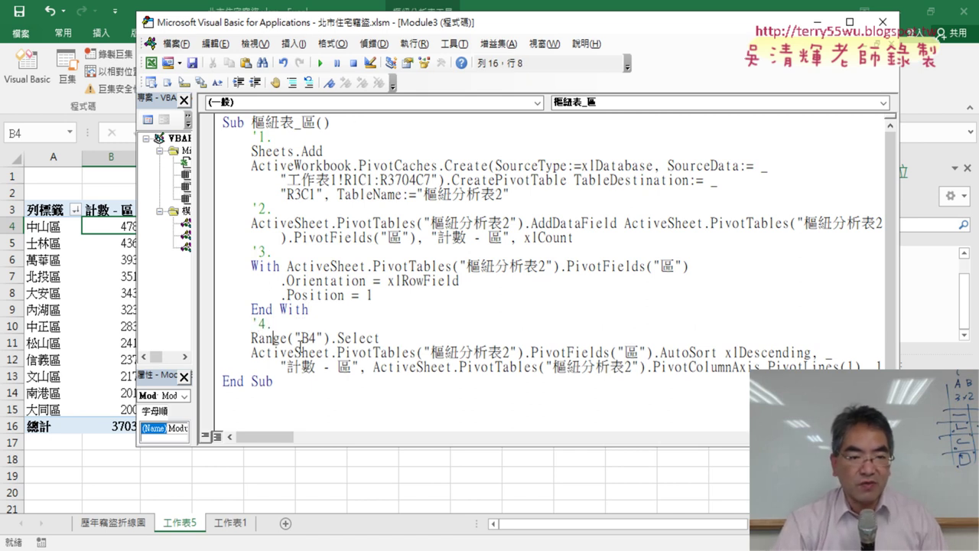
left_click_drag(304, 337, 328, 336)
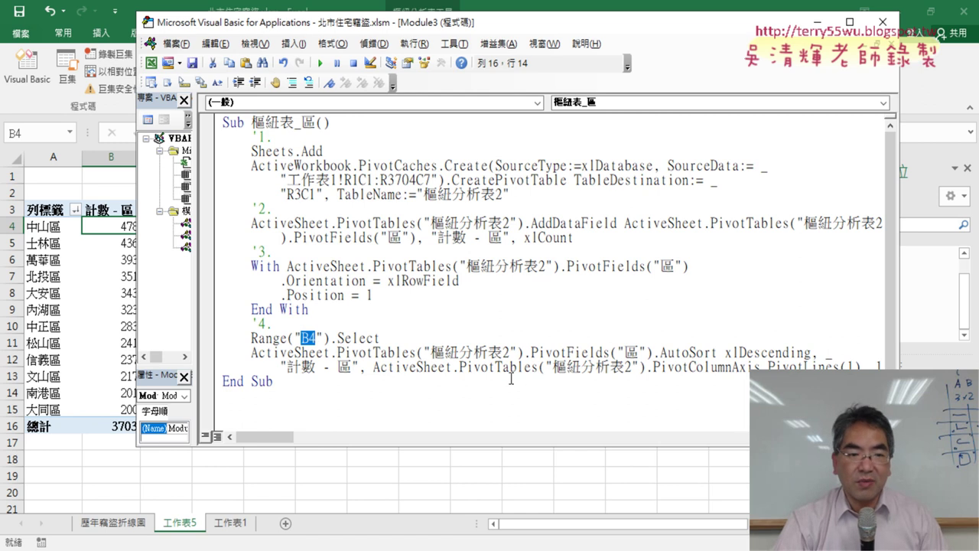
left_click(501, 314)
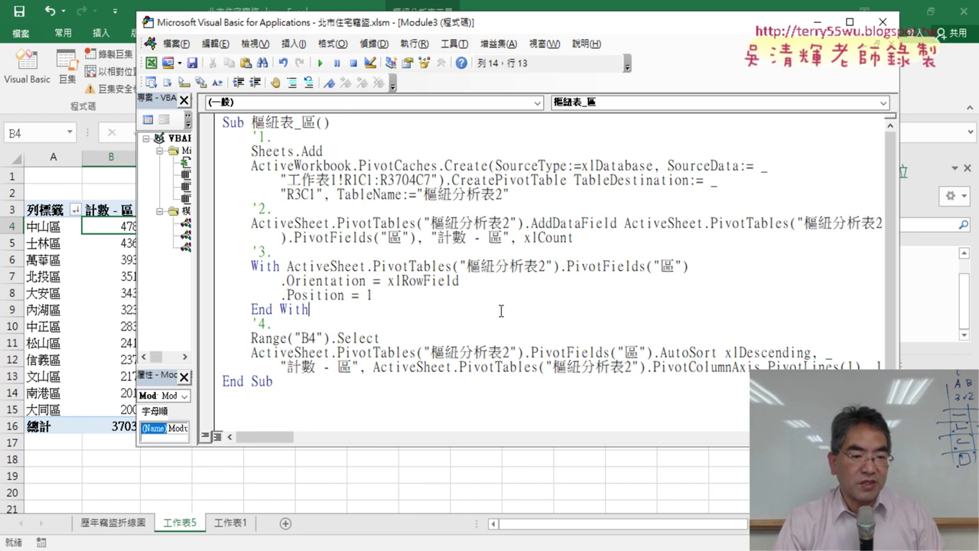
- Delete the old 工作表5 pivot sheet from the workbook
right_click(184, 530)
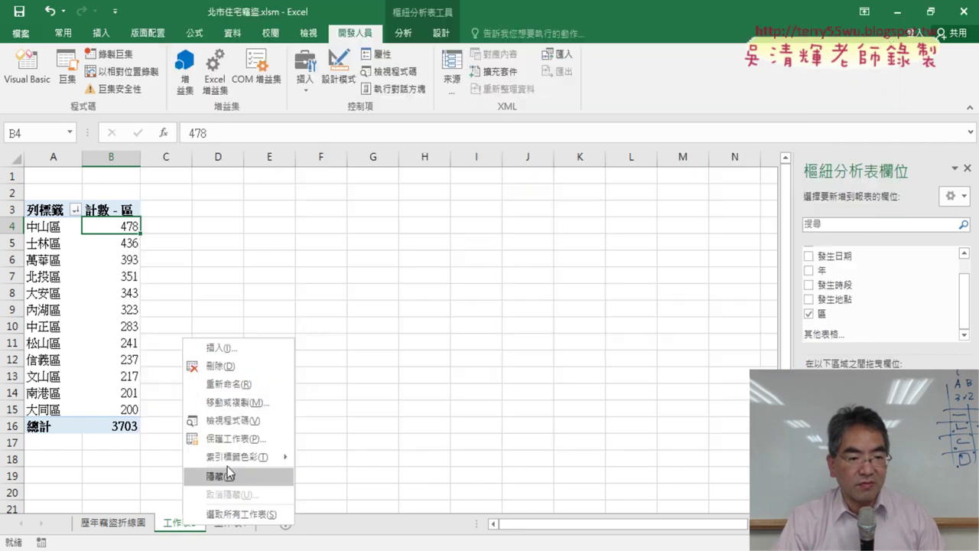
left_click(245, 369)
left_click(475, 327)
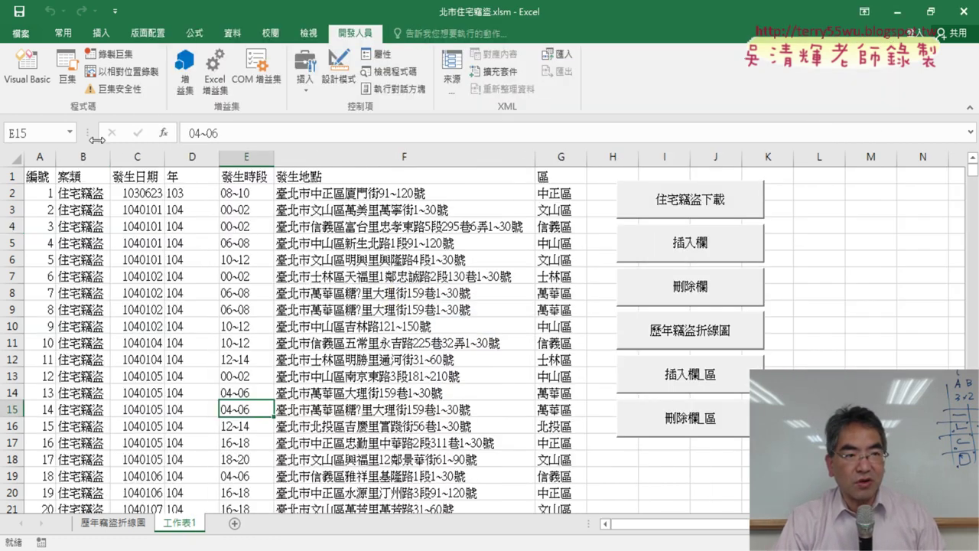
- Rerun the 樞紐表_區 macro to build the descending district pivot table on 工作表6
left_click(28, 68)
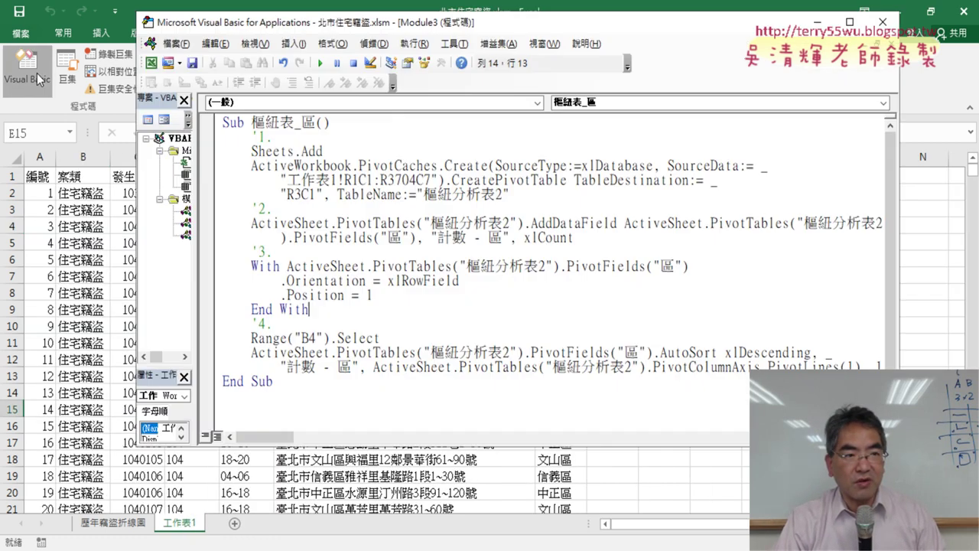
left_click(320, 62)
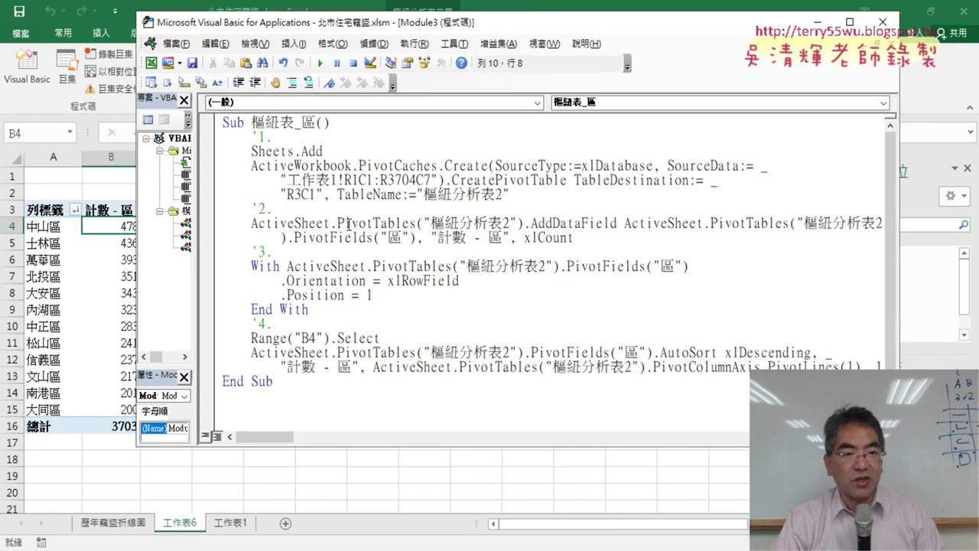
left_click(341, 153)
- Insert the line ActiveSheet.Name = "各區比例圖" below Sheets.Add
key("Return")
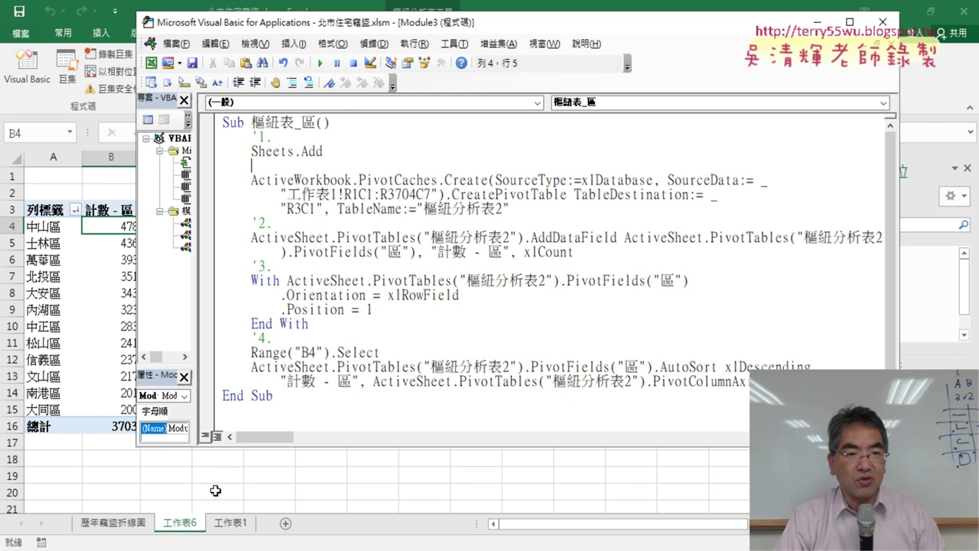
type("actv")
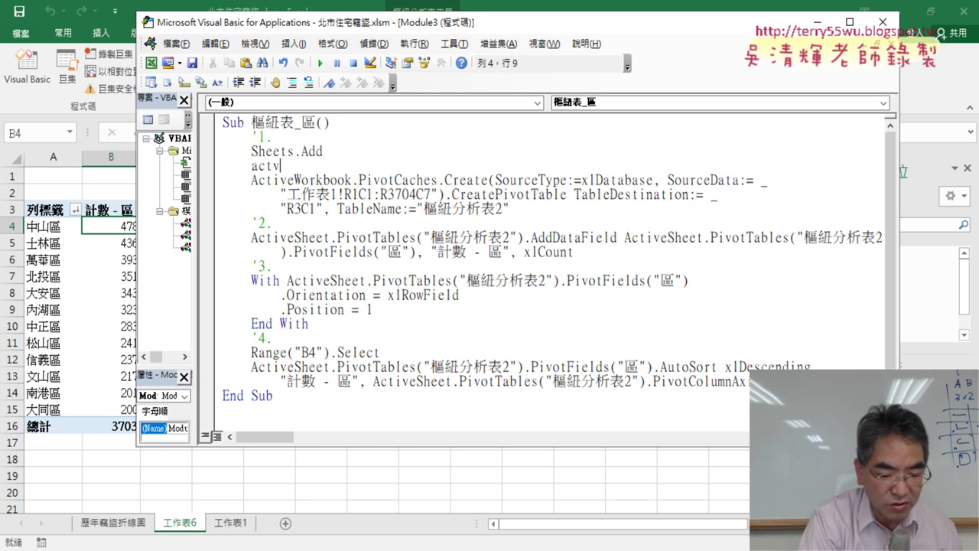
type("ie")
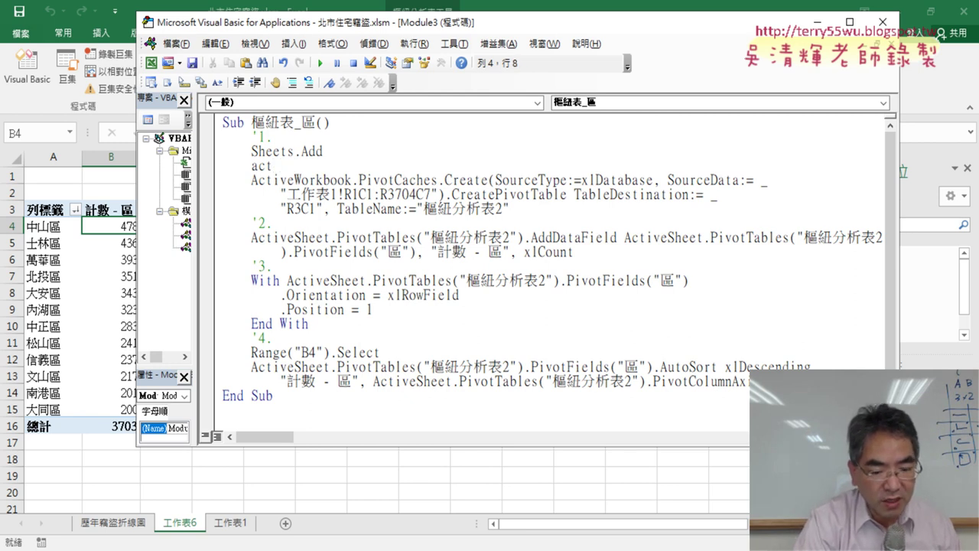
type("ve")
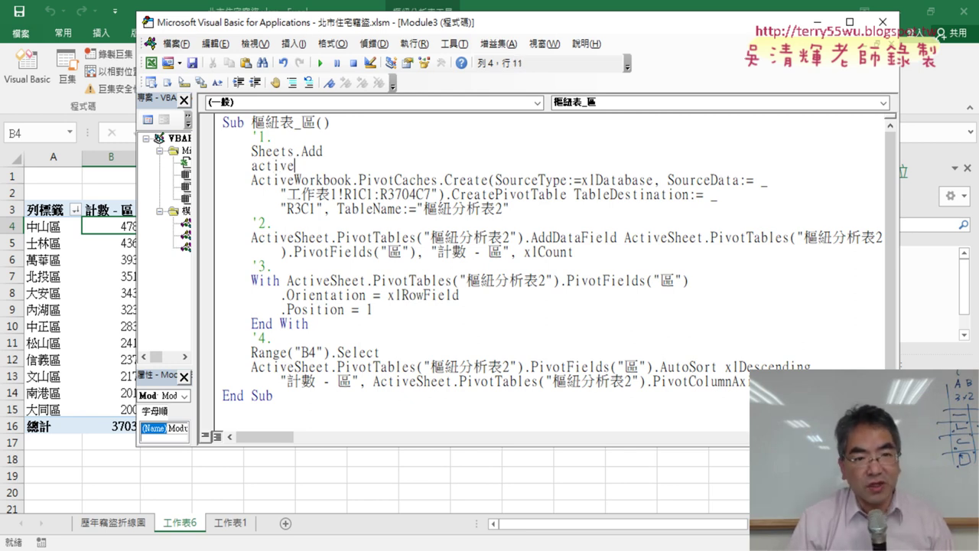
type("sheet.name=")
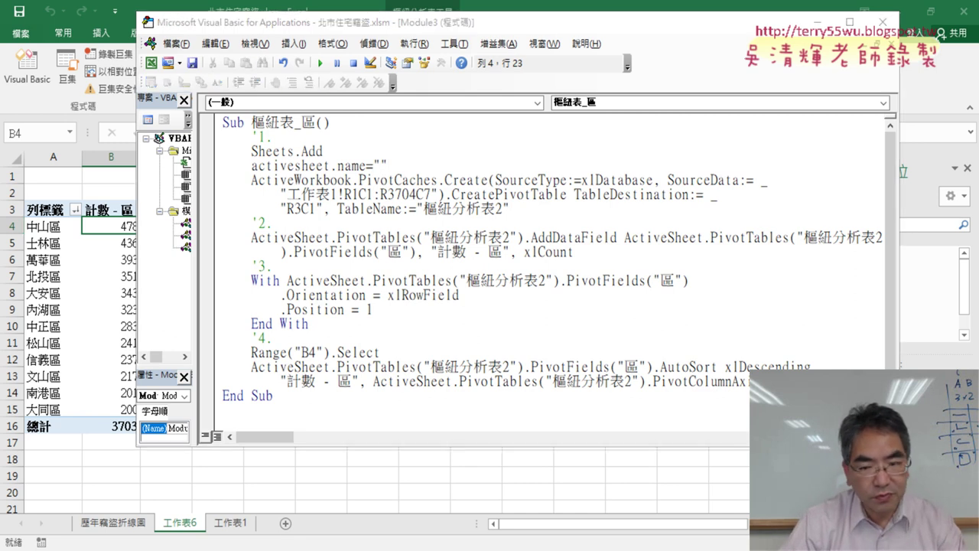
type("各")
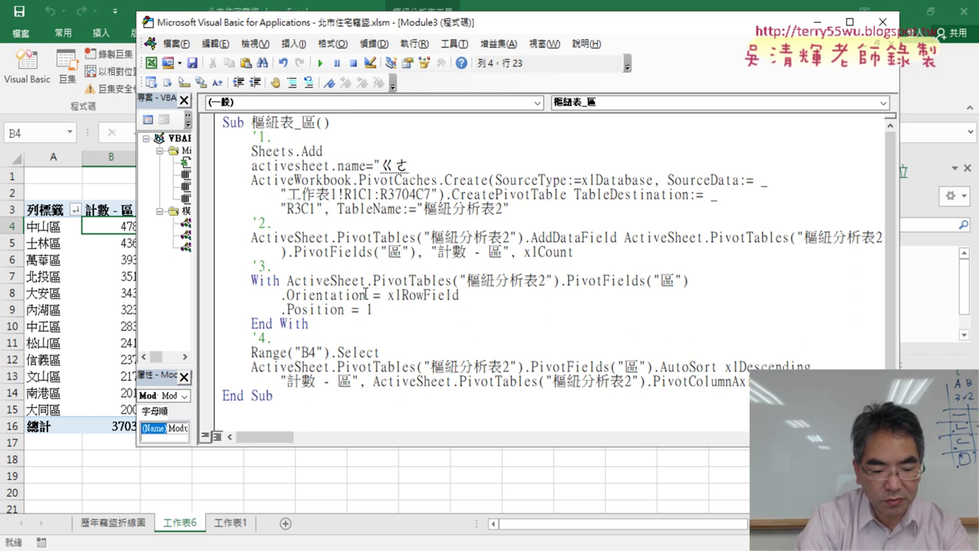
type("區")
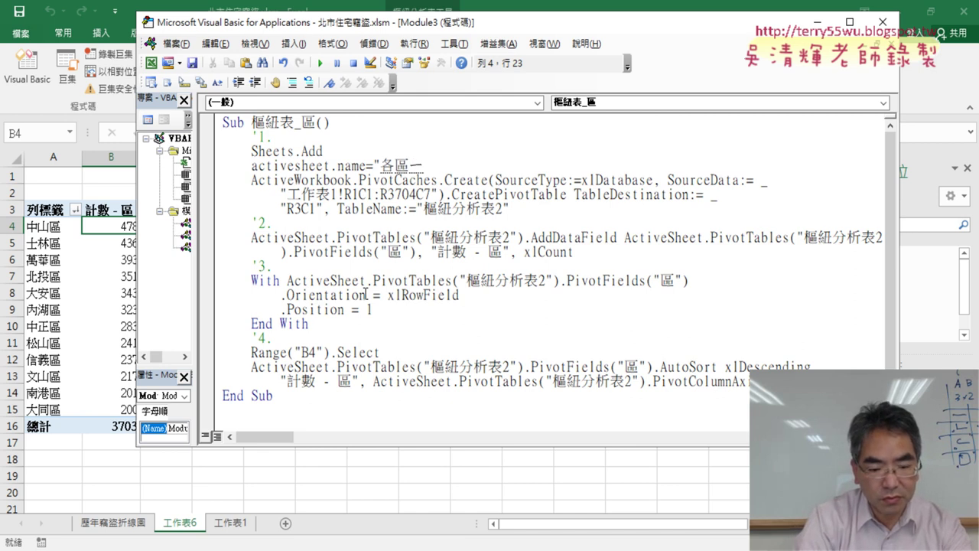
type("比例")
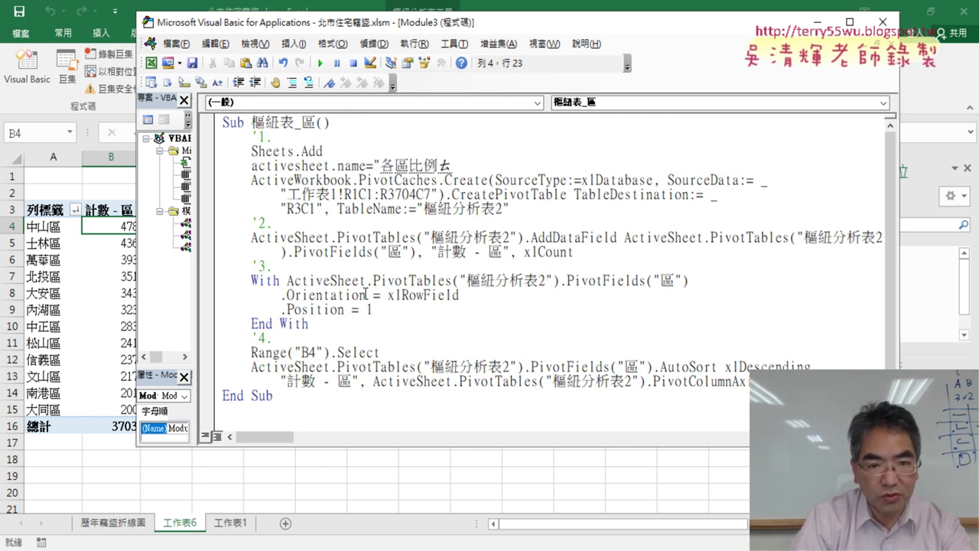
type("圖")
key("Return")
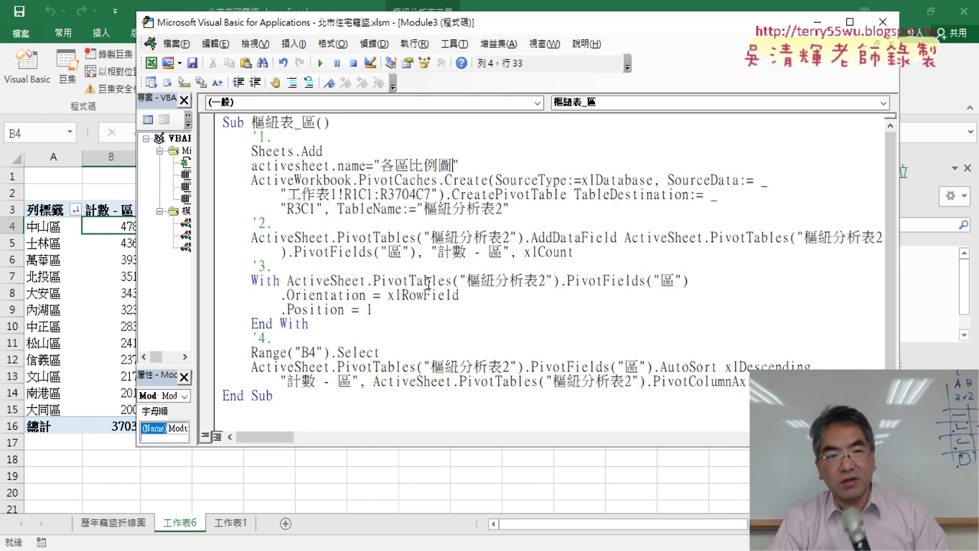
left_click(430, 280)
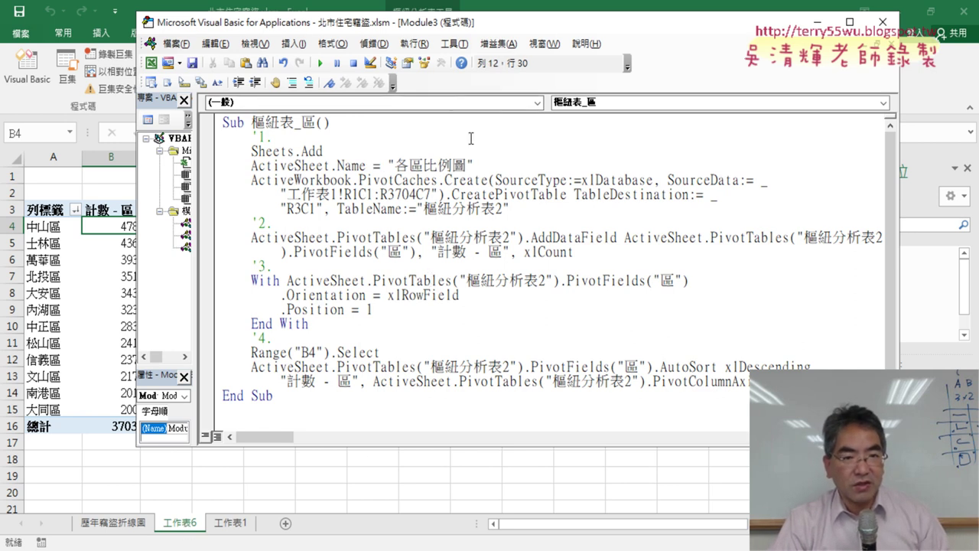
- Review the new sheet-naming line and the '1., '3. and '4. comment lines
left_click_drag(474, 165, 259, 165)
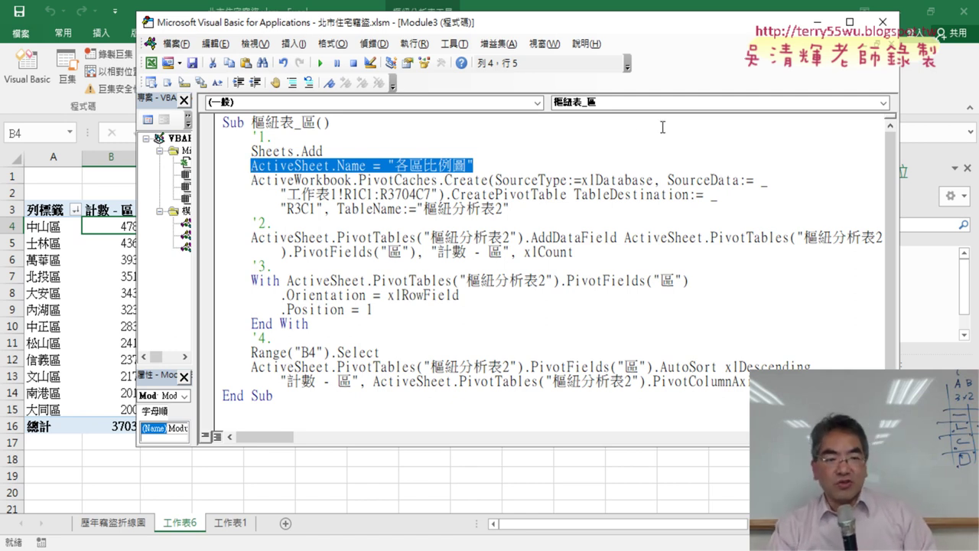
left_click(293, 138)
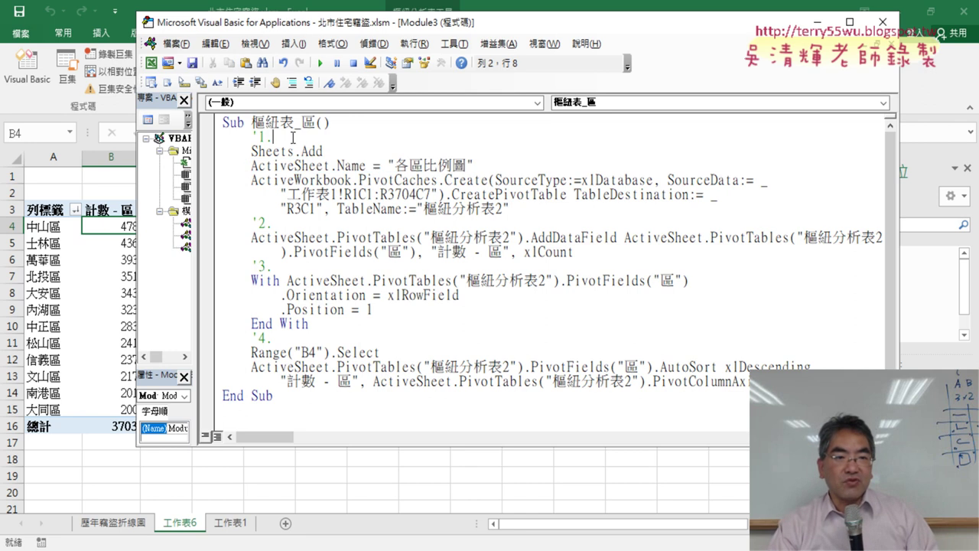
left_click(289, 270)
left_click(286, 337)
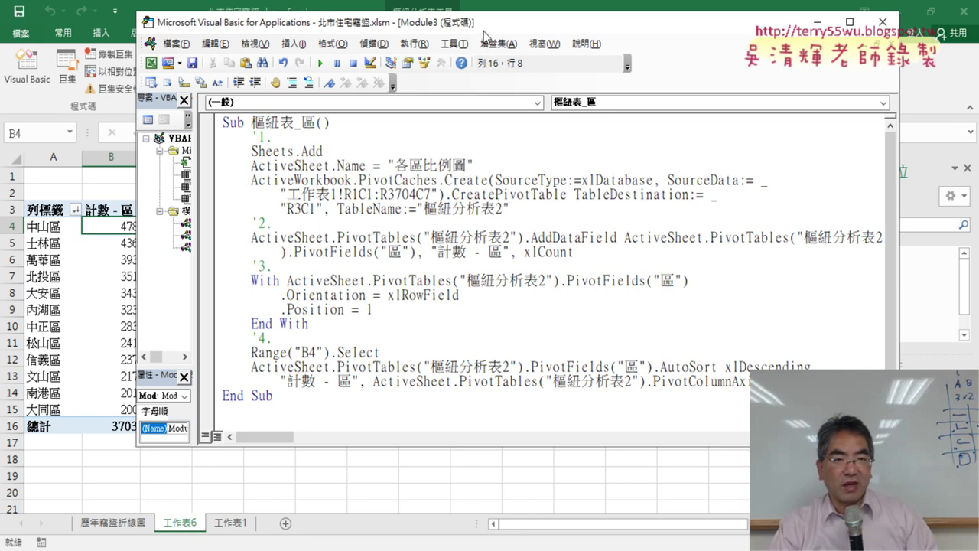
- Run the edited macro and circle the new 各區比例圖 sheet and its pivot table in ink
left_click_drag(489, 34, 520, 34)
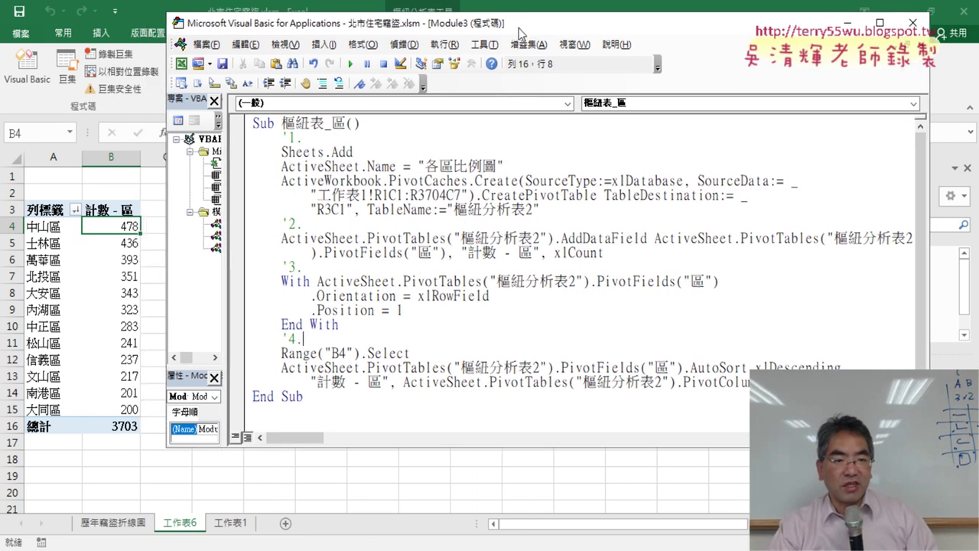
left_click(351, 63)
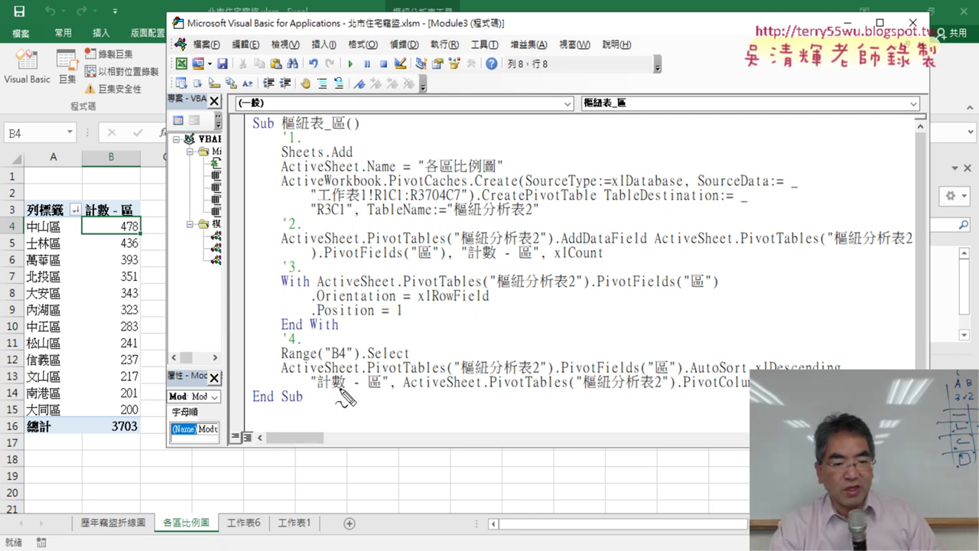
mouse_move(184, 540)
left_mouse_down()
mouse_move(214, 505)
mouse_move(200, 536)
left_mouse_up()
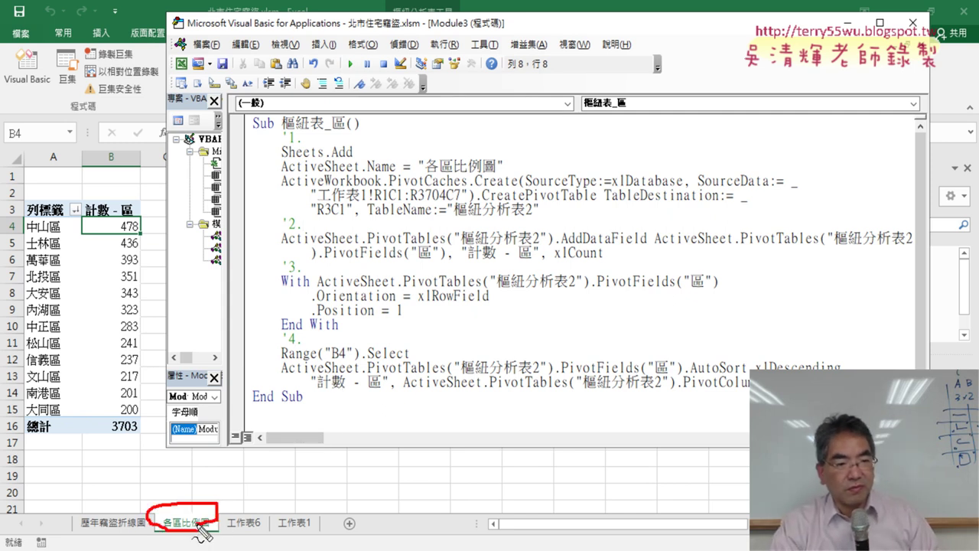
mouse_move(109, 451)
left_mouse_down()
mouse_move(55, 444)
mouse_move(8, 221)
mouse_move(157, 207)
mouse_move(141, 452)
mouse_move(97, 459)
left_mouse_up()
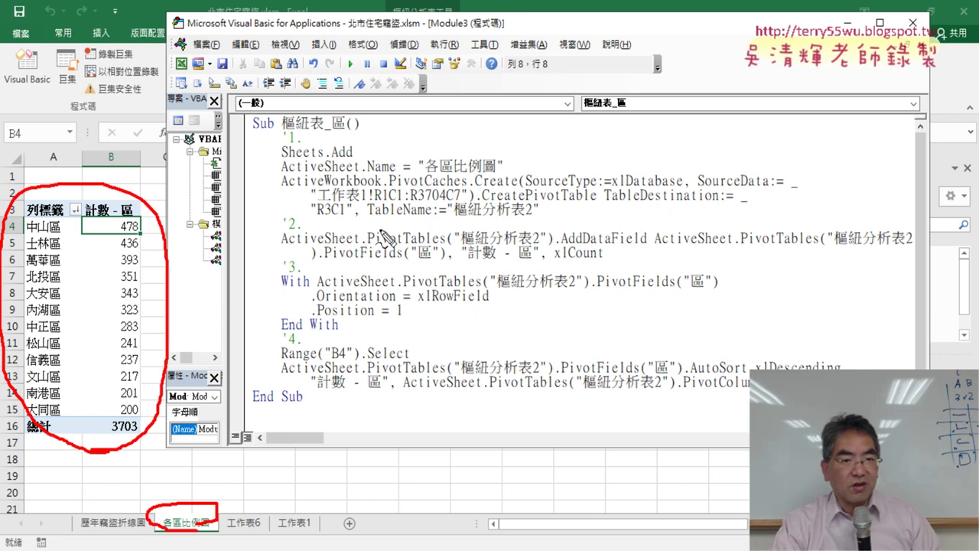
- Ink-mark the naming line, R3C1 and the '2.–'4. comments, then clear ink and switch to EVO Class Management
mouse_move(269, 157)
left_mouse_down()
mouse_move(269, 176)
mouse_move(375, 157)
mouse_move(509, 165)
mouse_move(505, 183)
mouse_move(295, 187)
mouse_move(289, 178)
left_mouse_up()
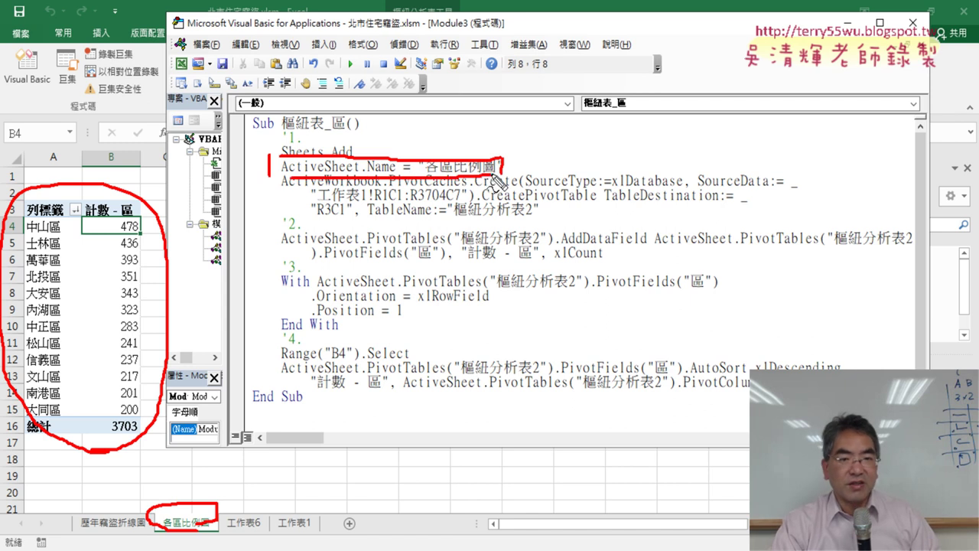
left_click_drag(317, 218, 344, 217)
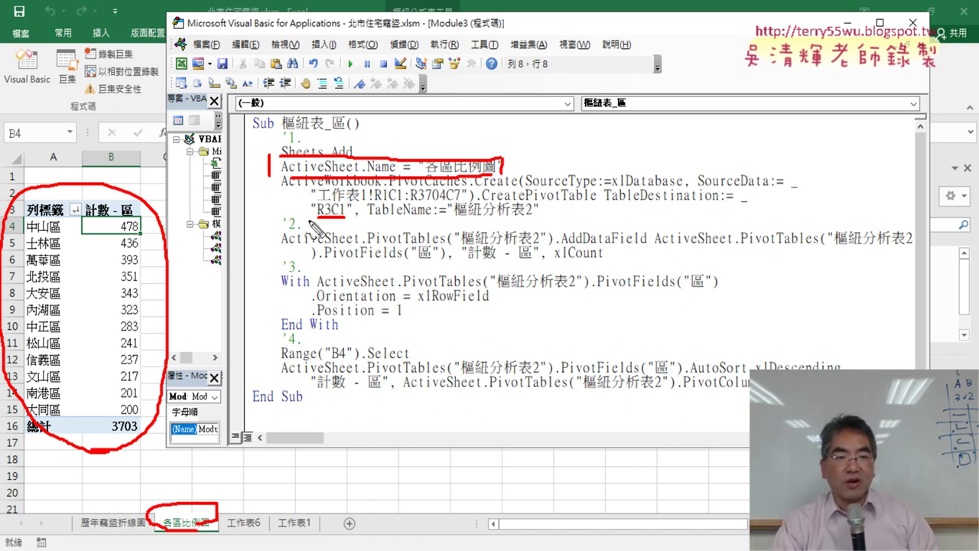
left_click_drag(283, 228, 322, 229)
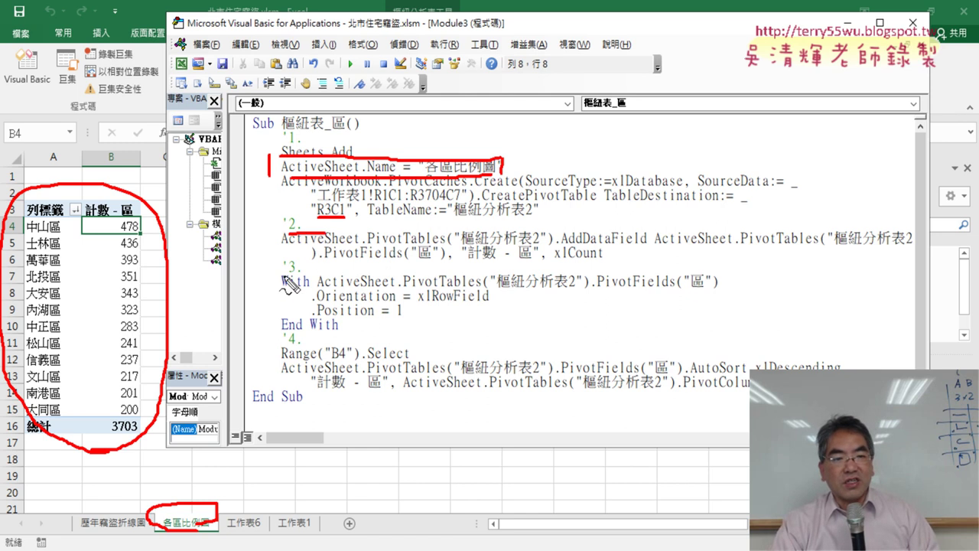
left_click_drag(282, 271, 310, 273)
left_click_drag(282, 345, 308, 346)
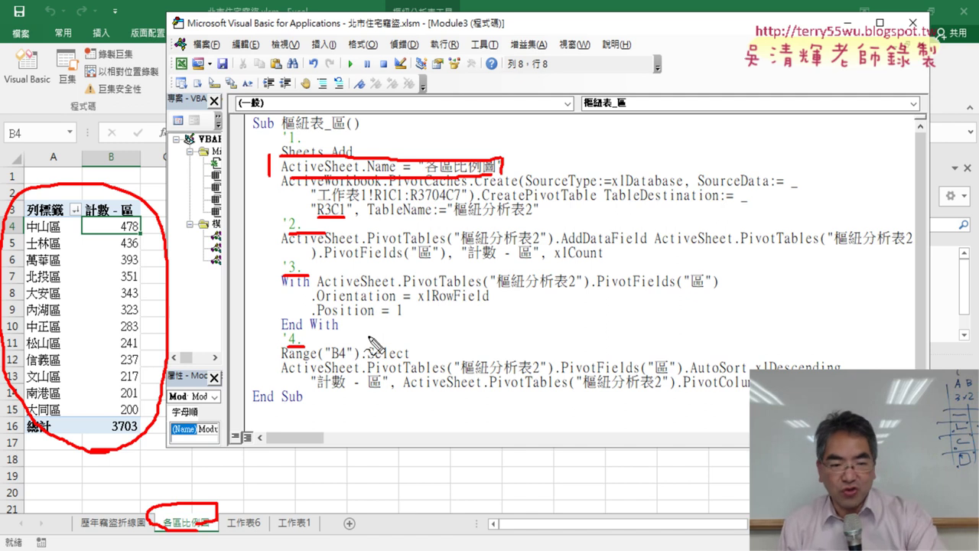
key("Escape")
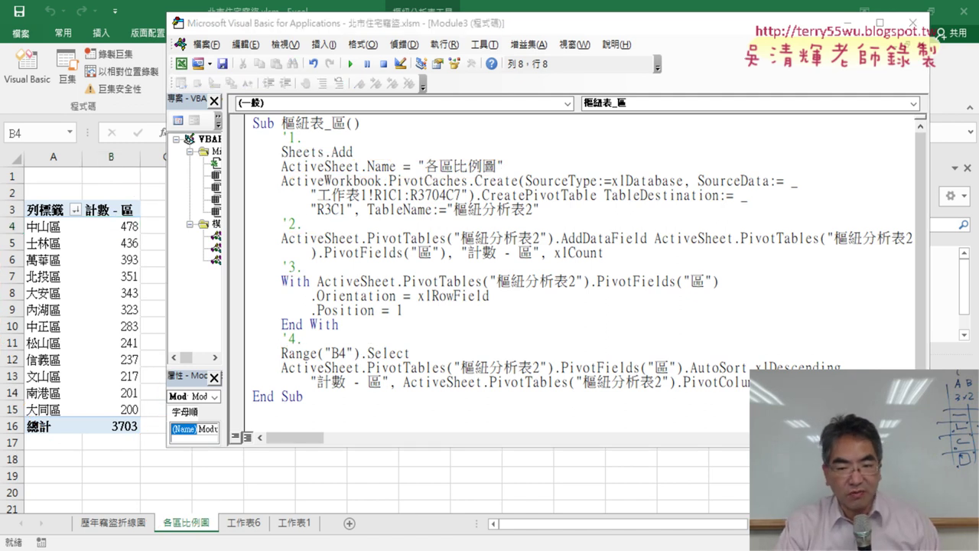
key("alt+Tab")
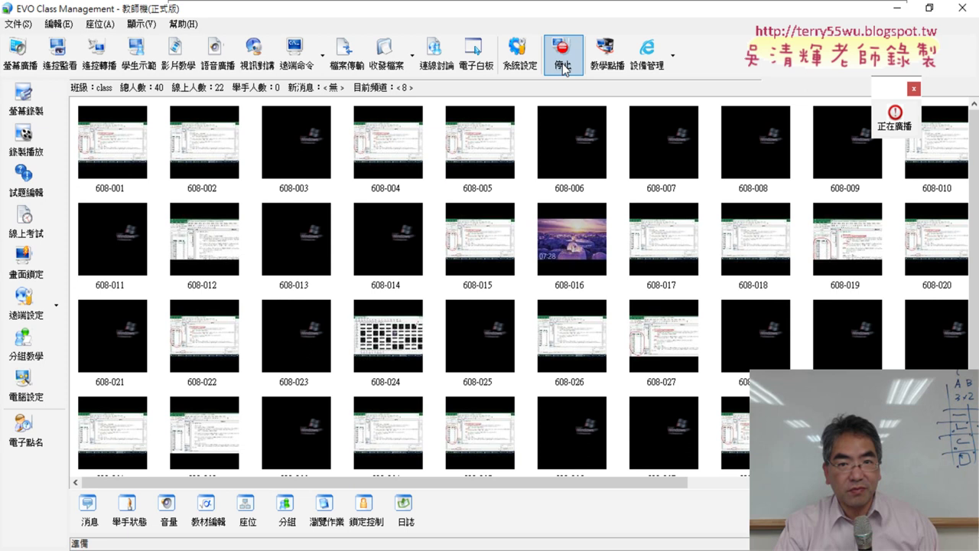